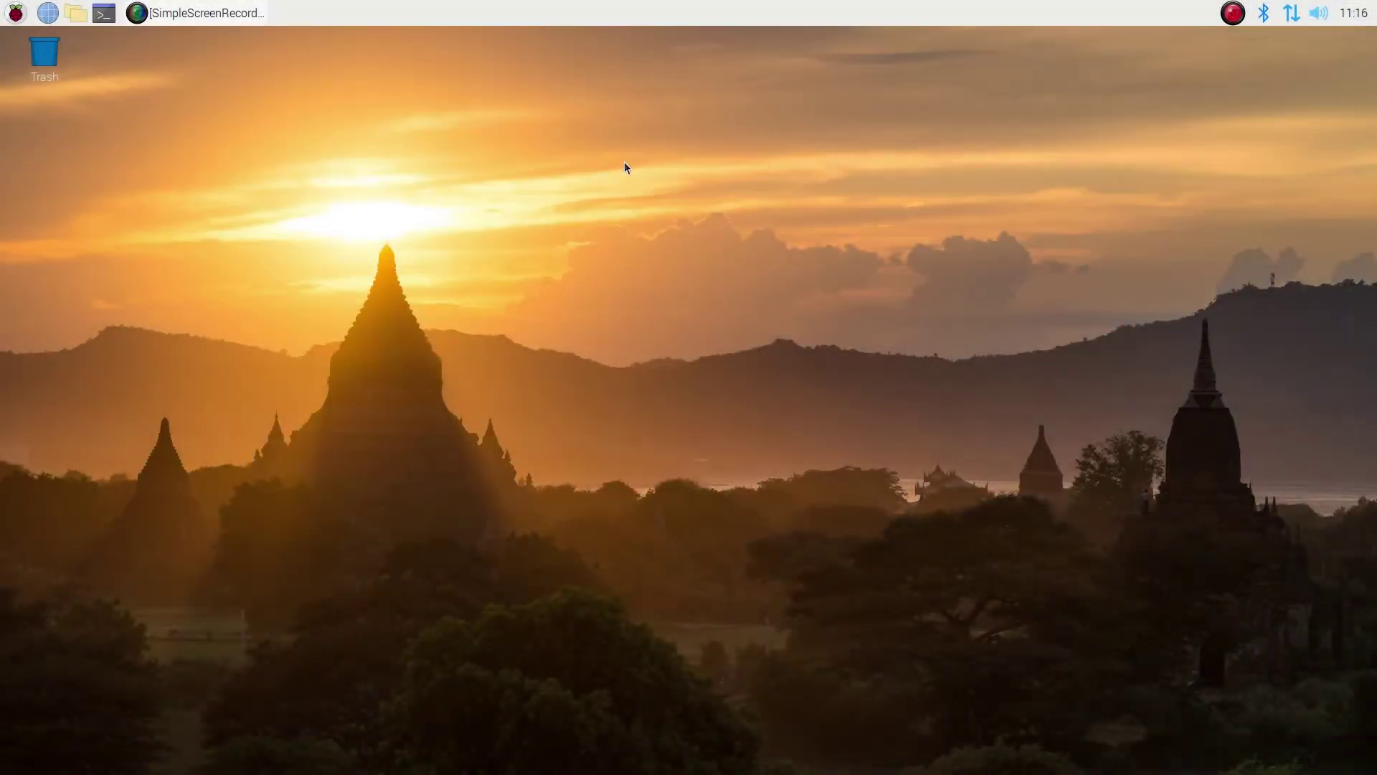
Step: Open the applications menu and browse its categories down to the Preferences submenu
left_click(17, 16)
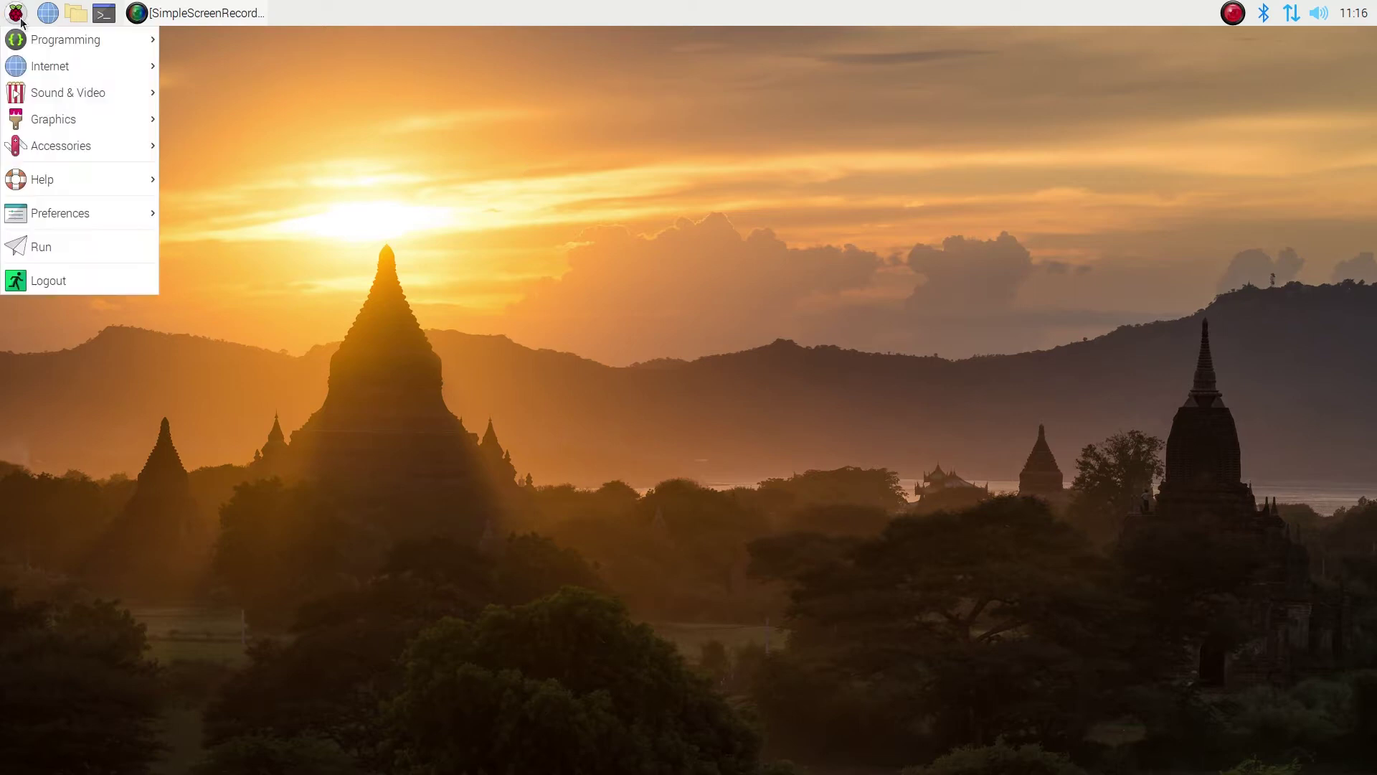
mouse_move(24, 43)
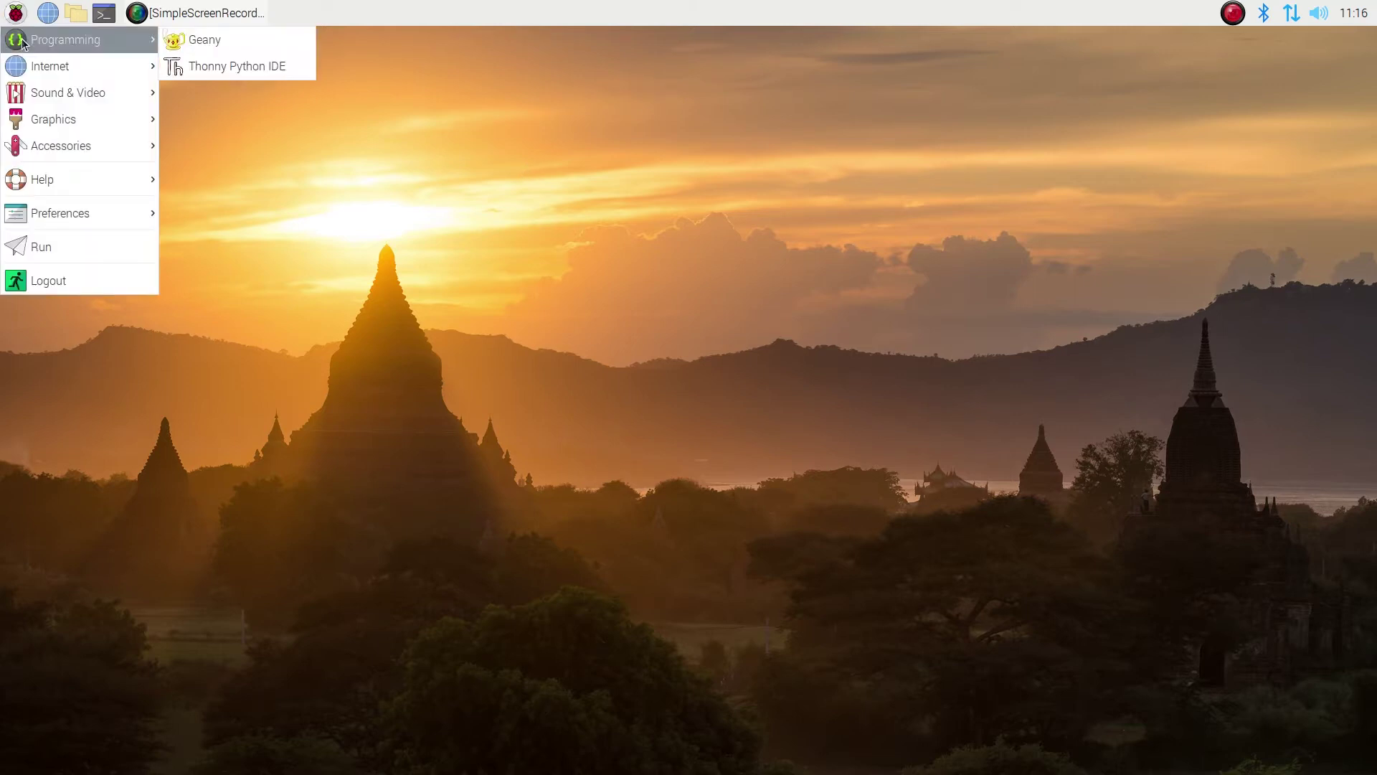
mouse_move(22, 69)
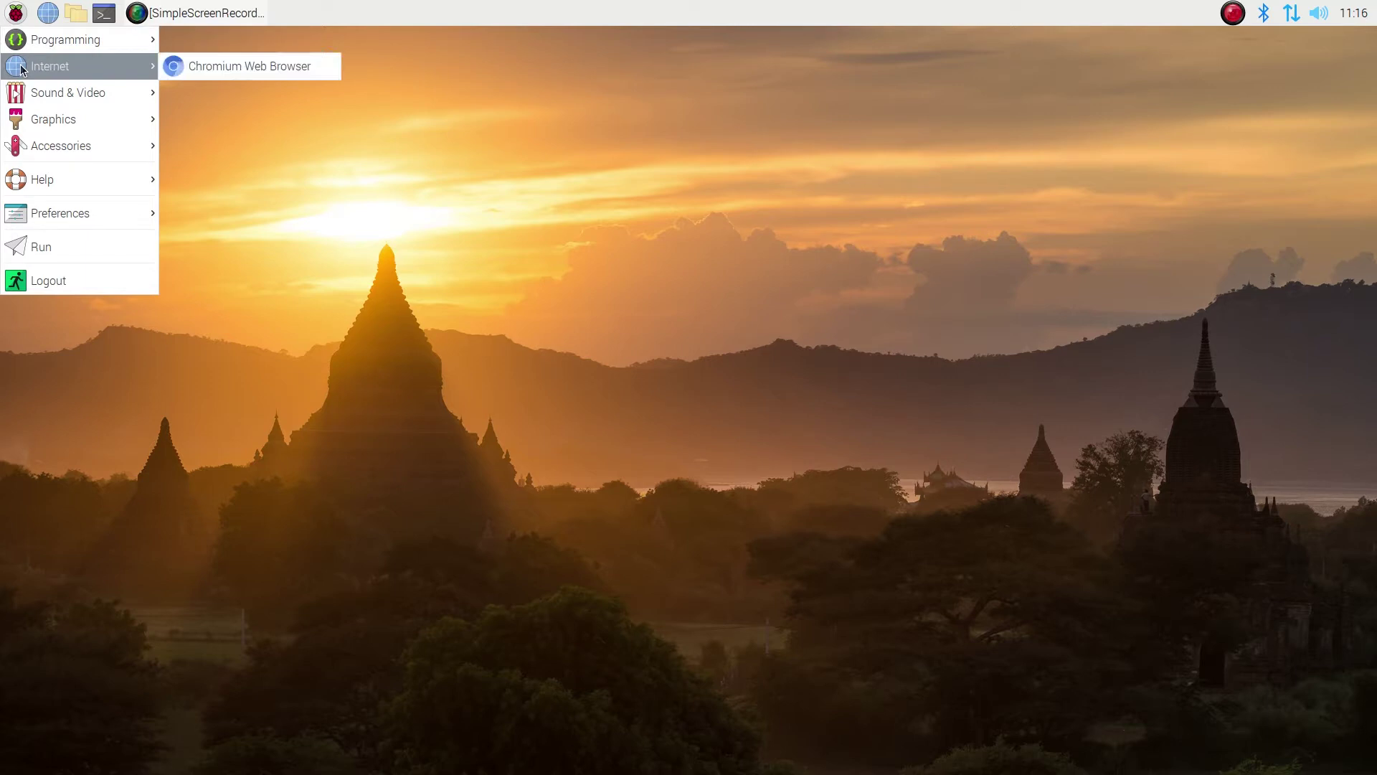
mouse_move(22, 95)
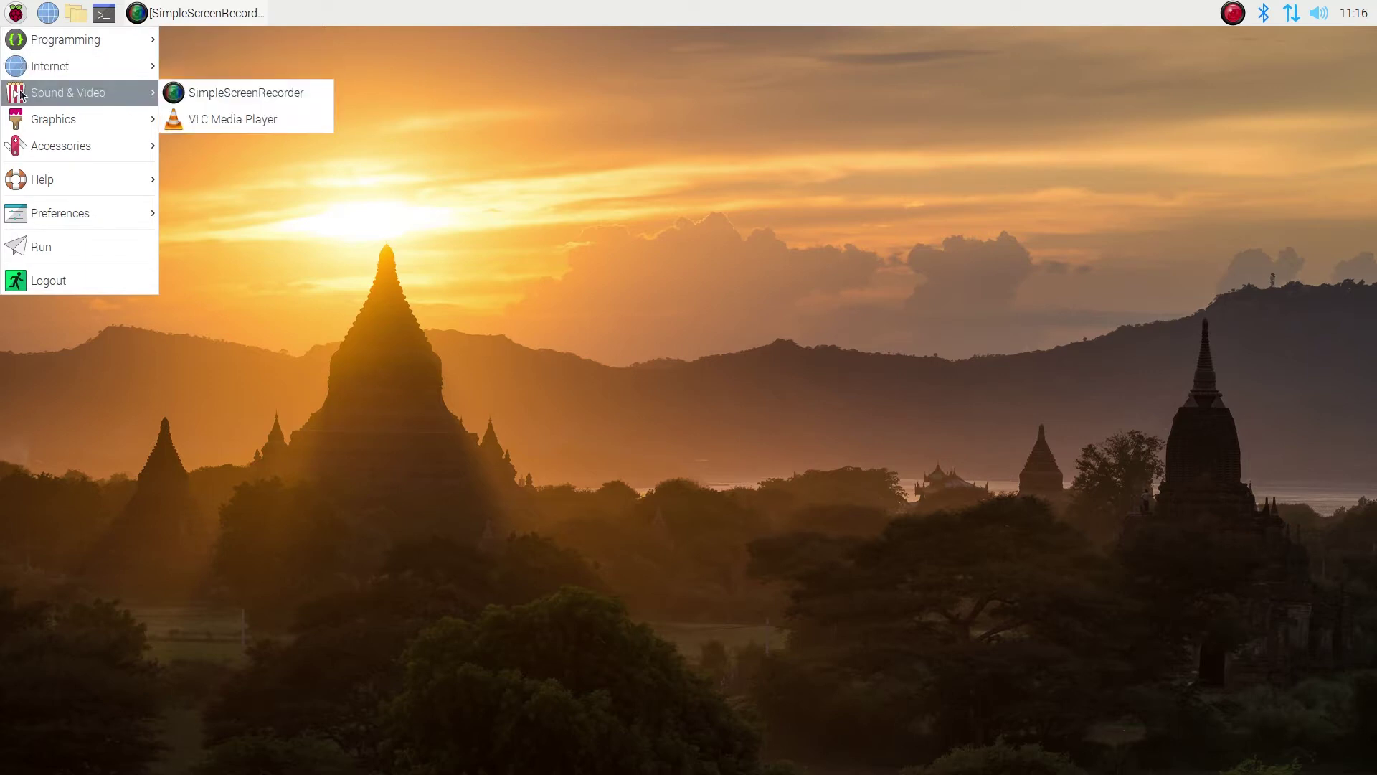
mouse_move(27, 123)
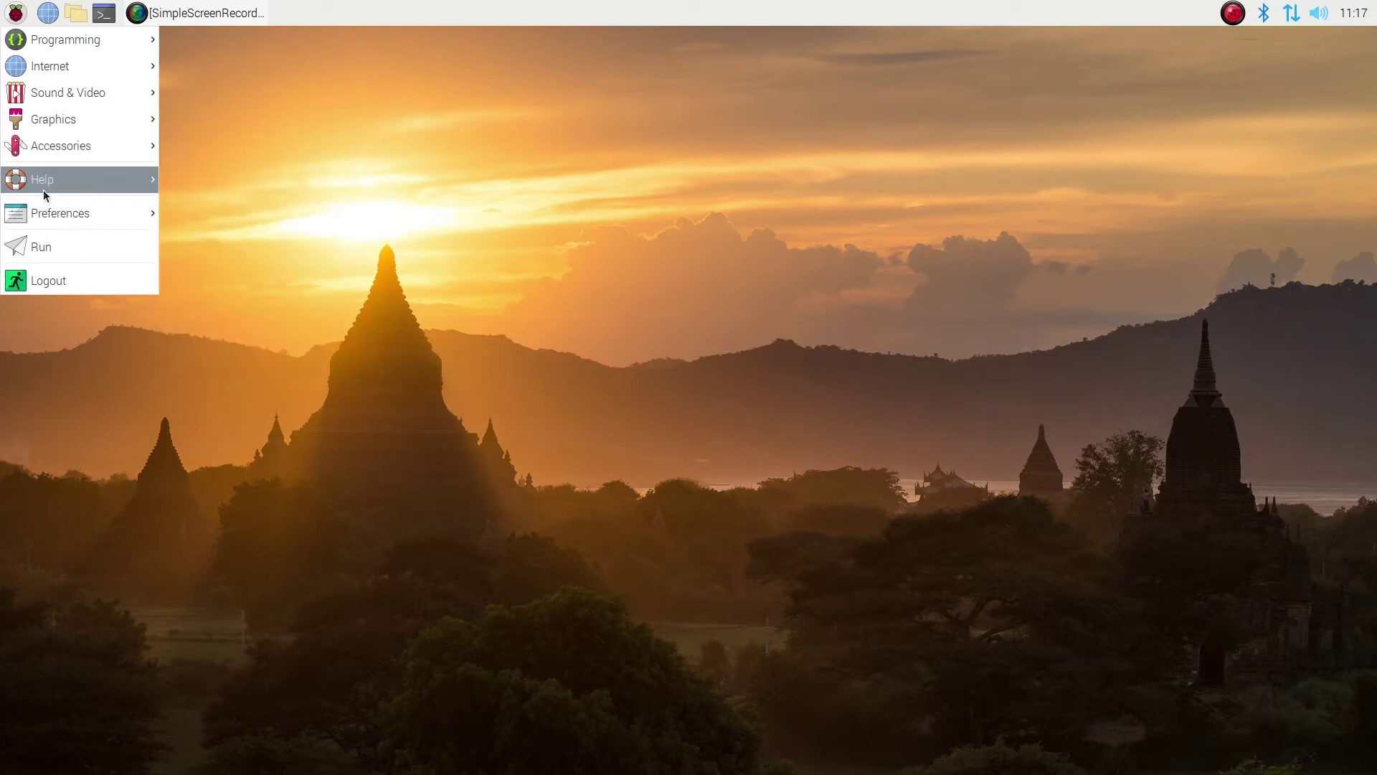
mouse_move(46, 187)
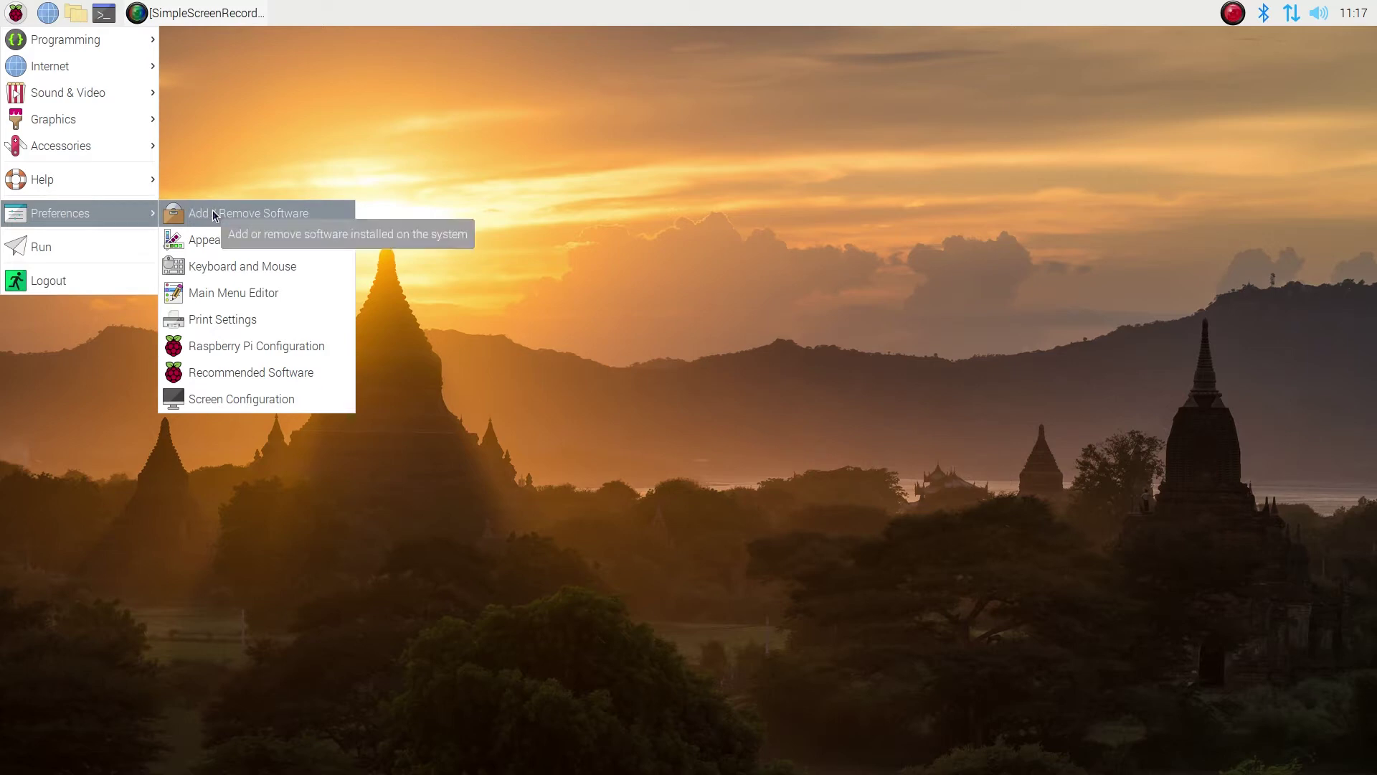
Step: In Main Menu Editor, tick Show for Theme and Appearance Settings under Preferences and confirm with OK
left_click(233, 294)
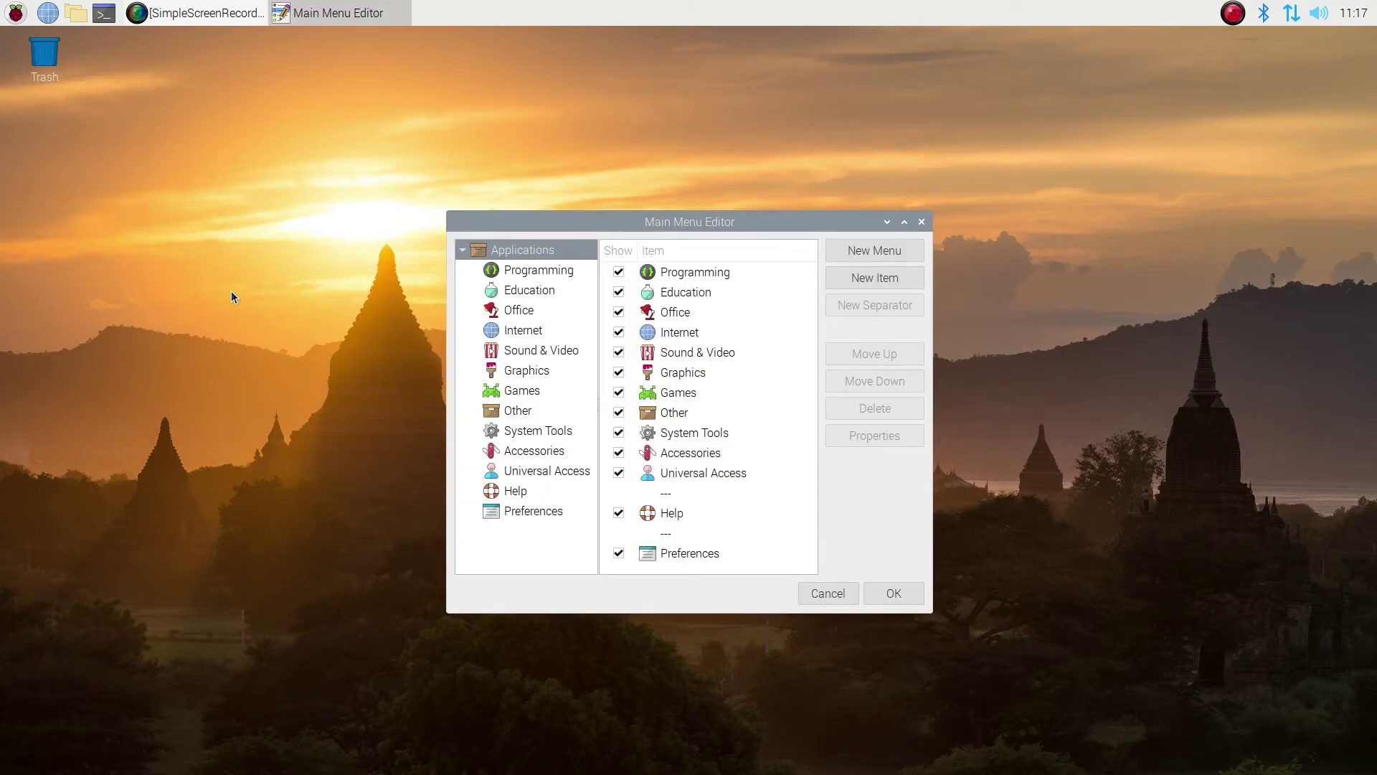
left_click(539, 512)
scroll(678, 477, "down", 1)
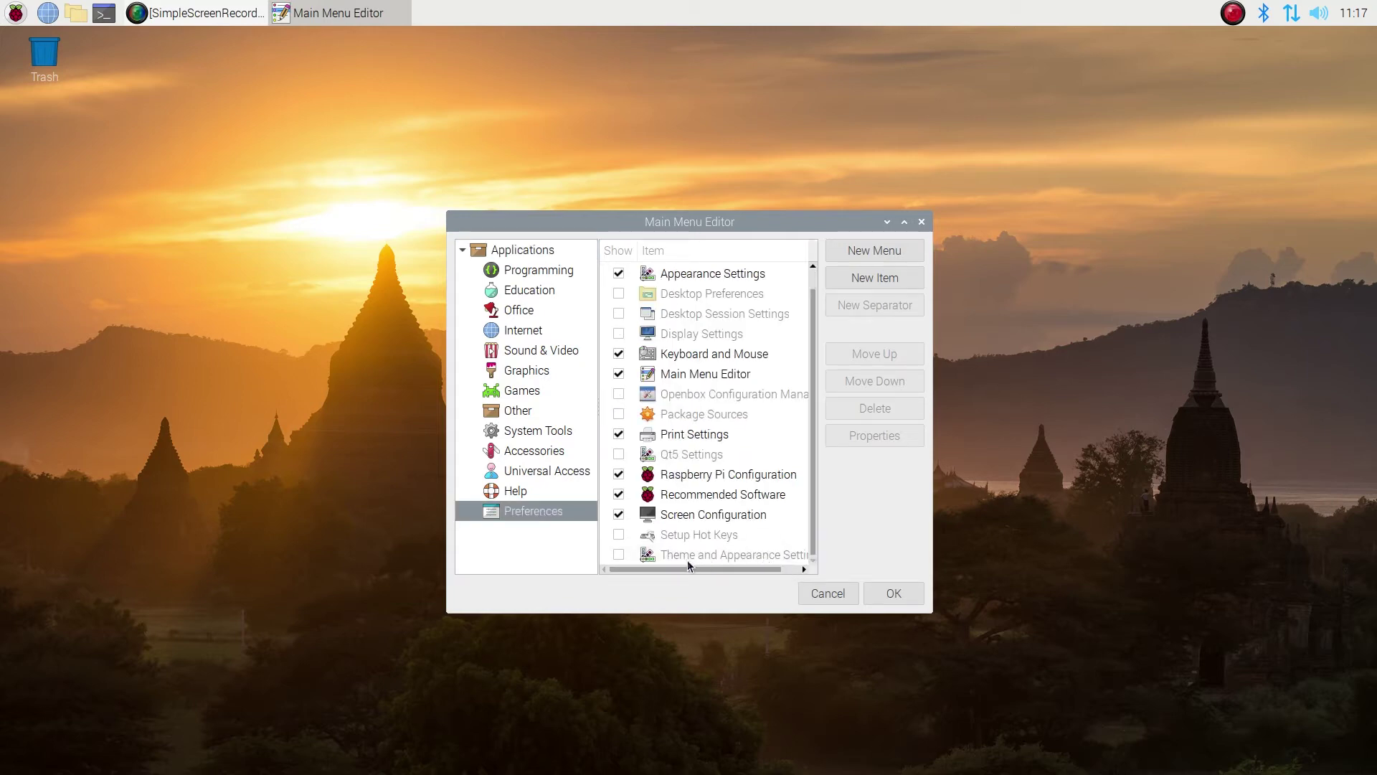
left_click(617, 555)
left_click(619, 555)
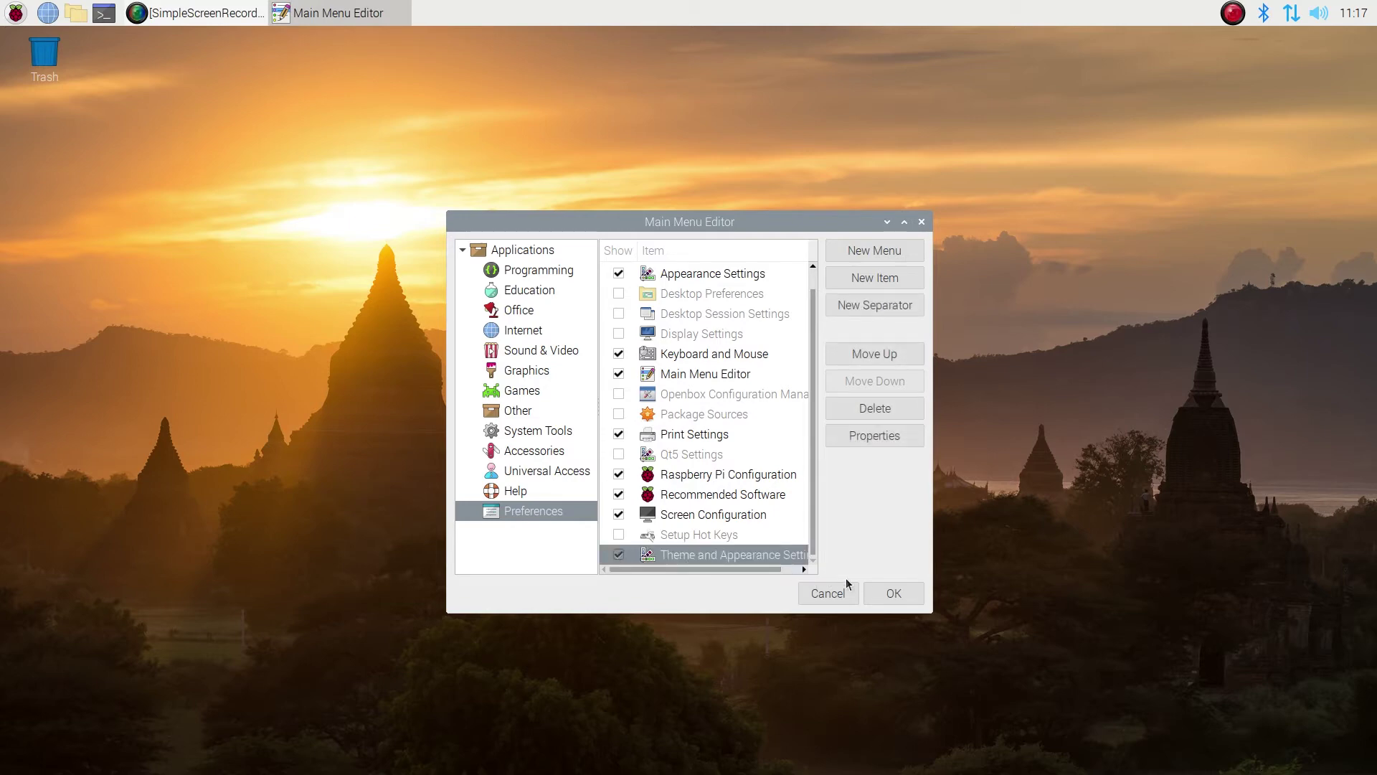
left_click(887, 593)
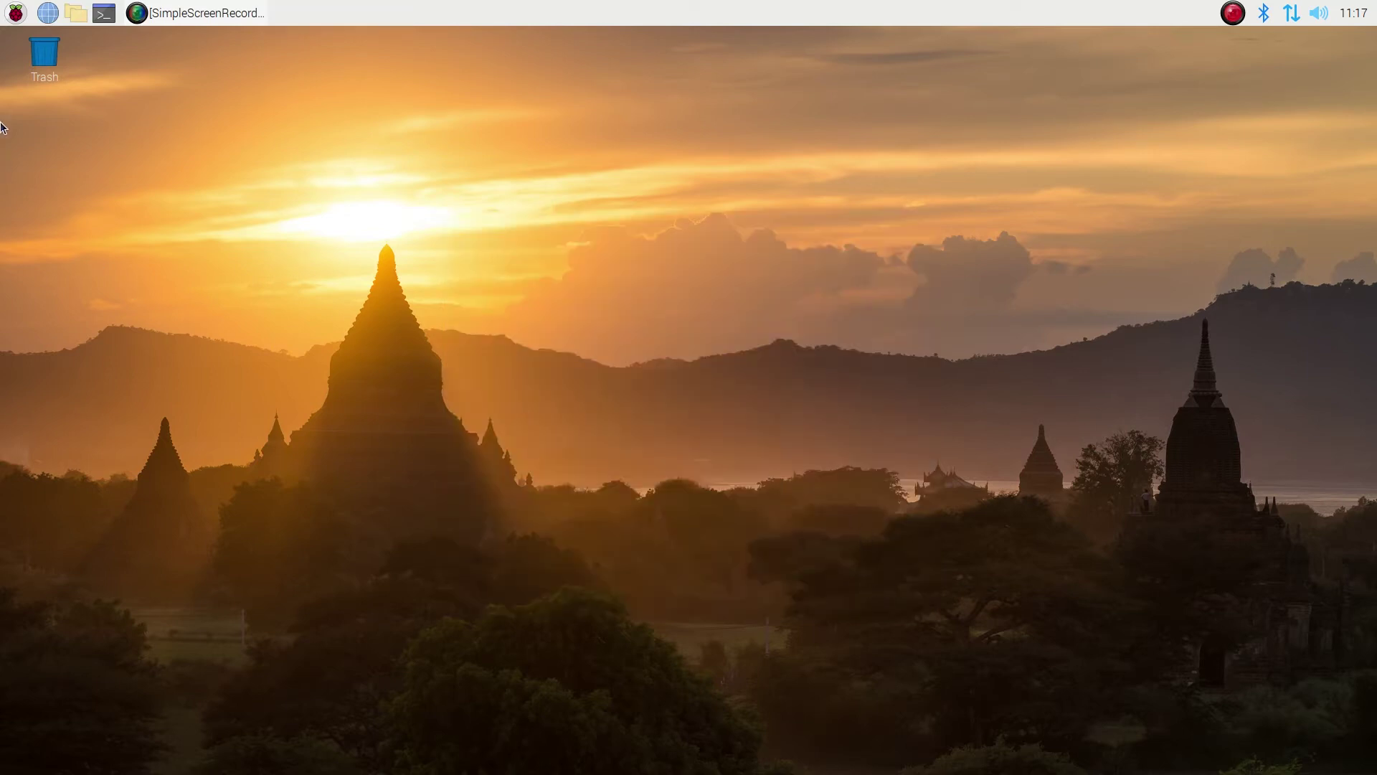
Step: Launch Theme and Appearance Settings from Preferences and choose the Adwaita widget style
left_click(14, 13)
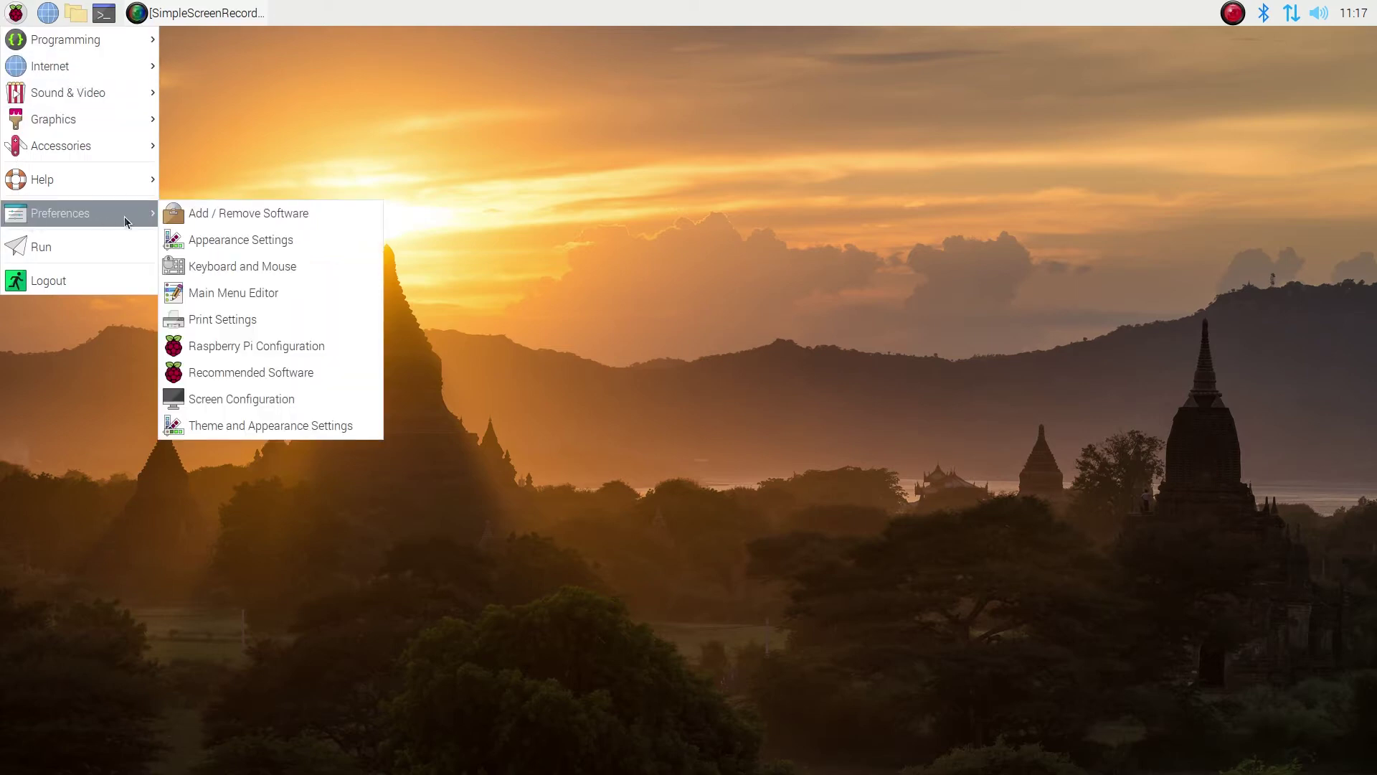
left_click(253, 428)
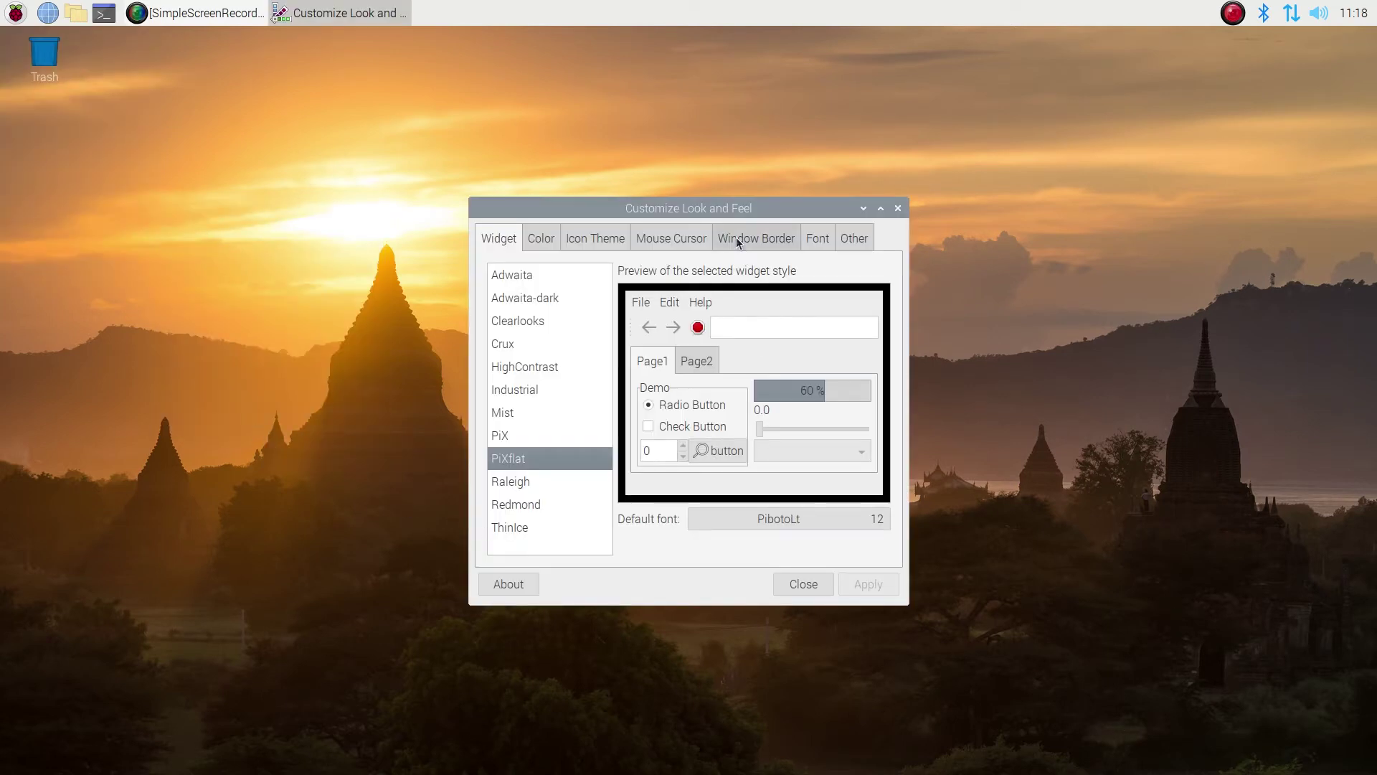
left_click_drag(708, 199, 692, 120)
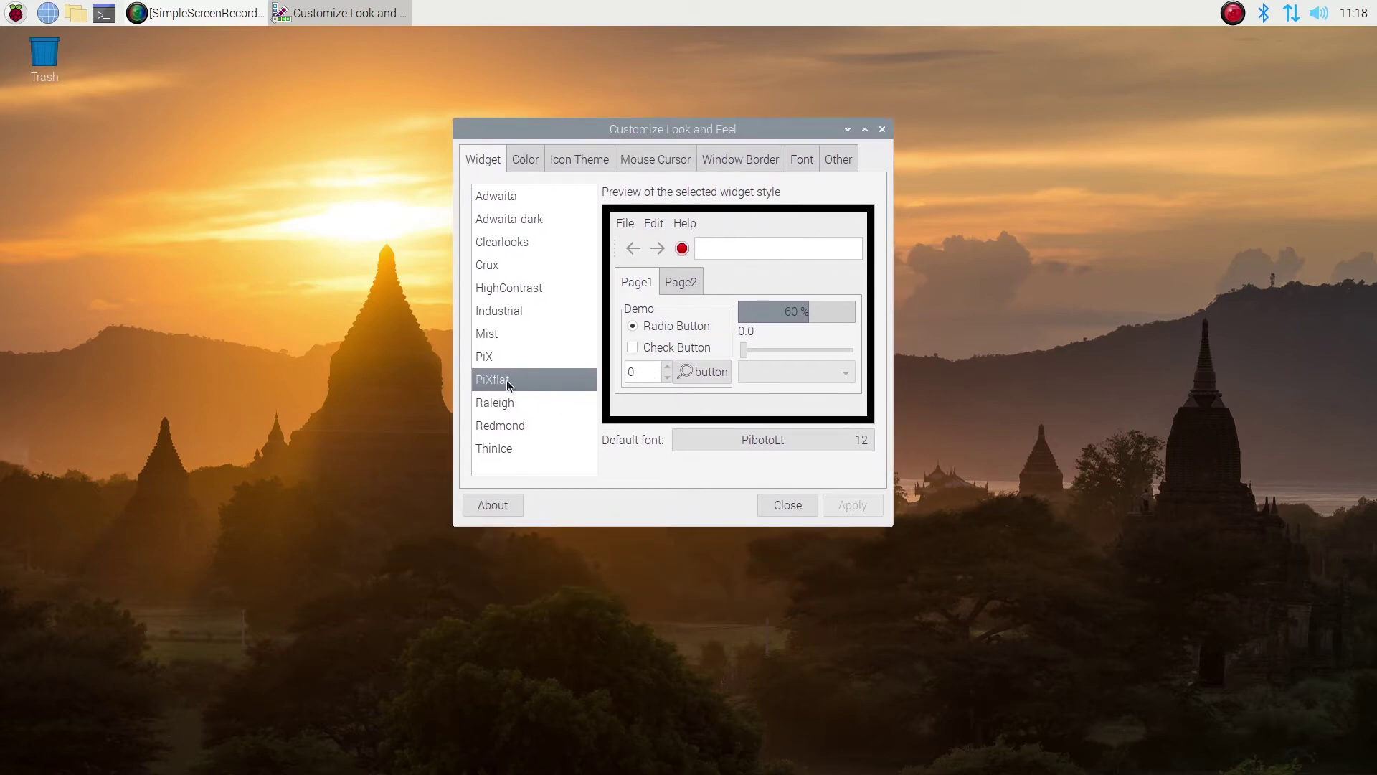
left_click(495, 196)
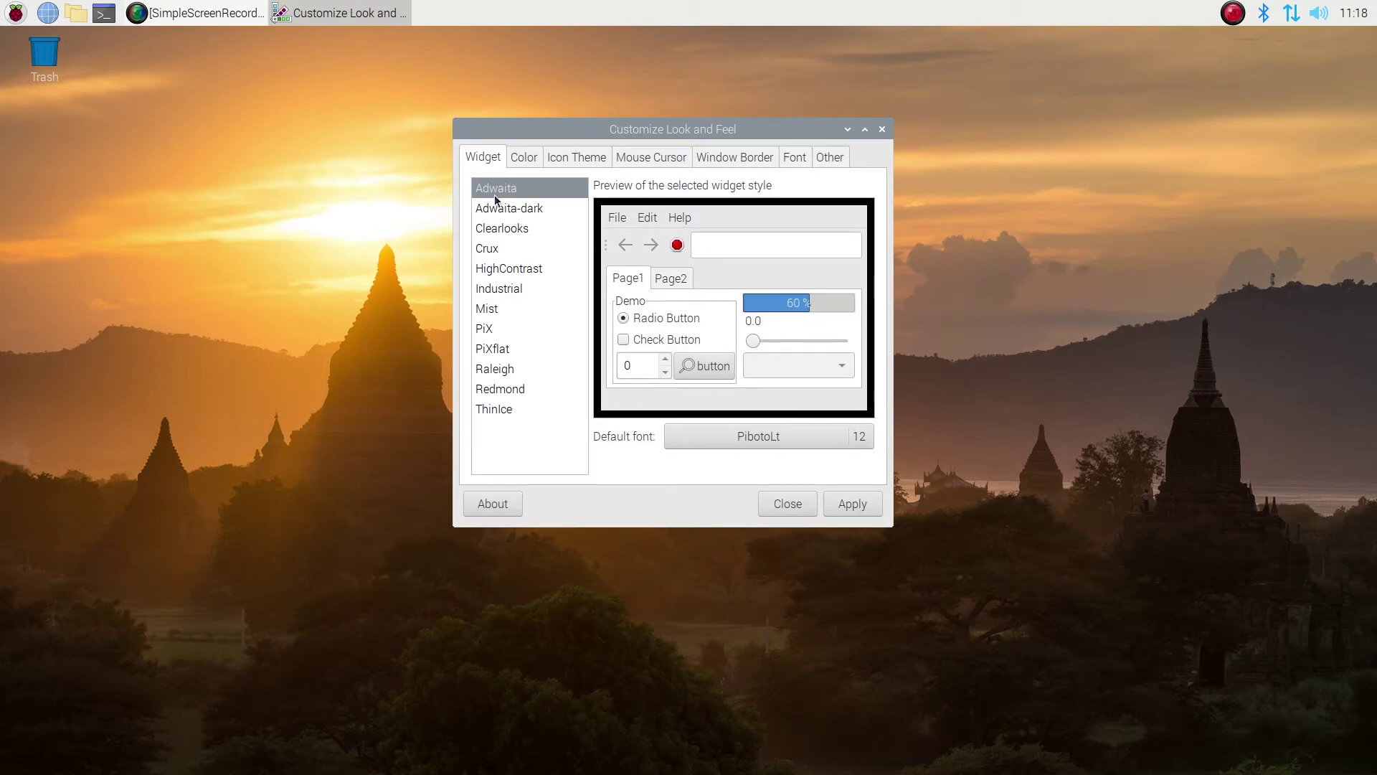
left_click(518, 159)
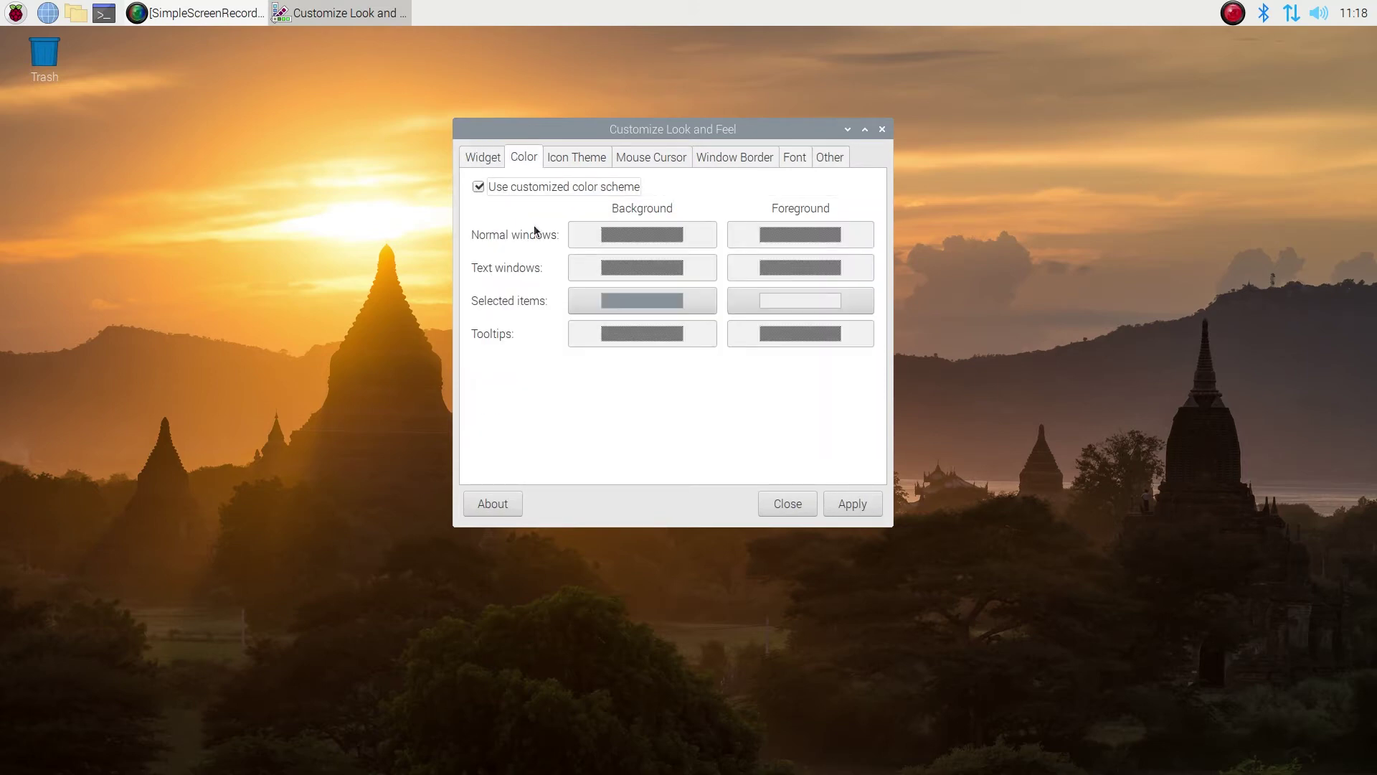
Step: Toggle the customized colour scheme off and back on, and switch the icon theme to Adwaita
left_click(479, 187)
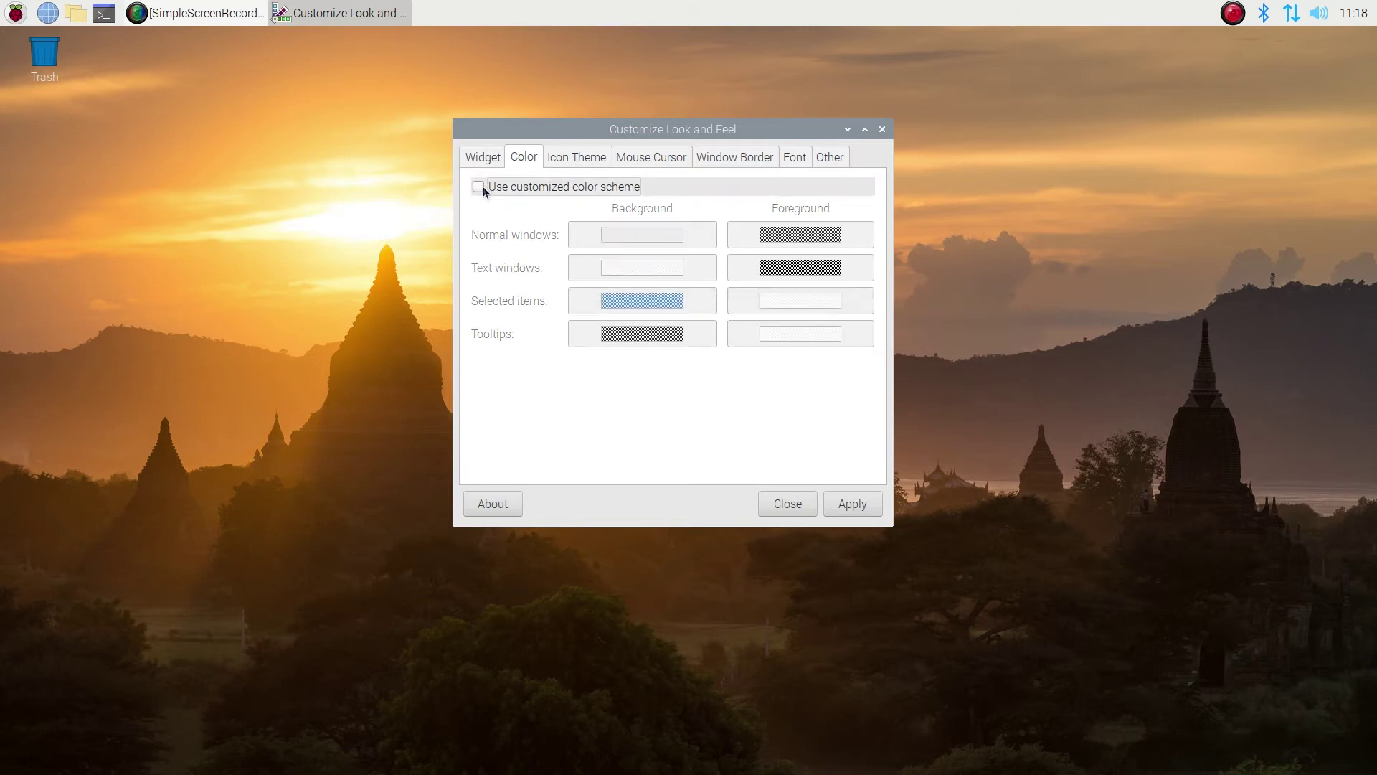
left_click(483, 187)
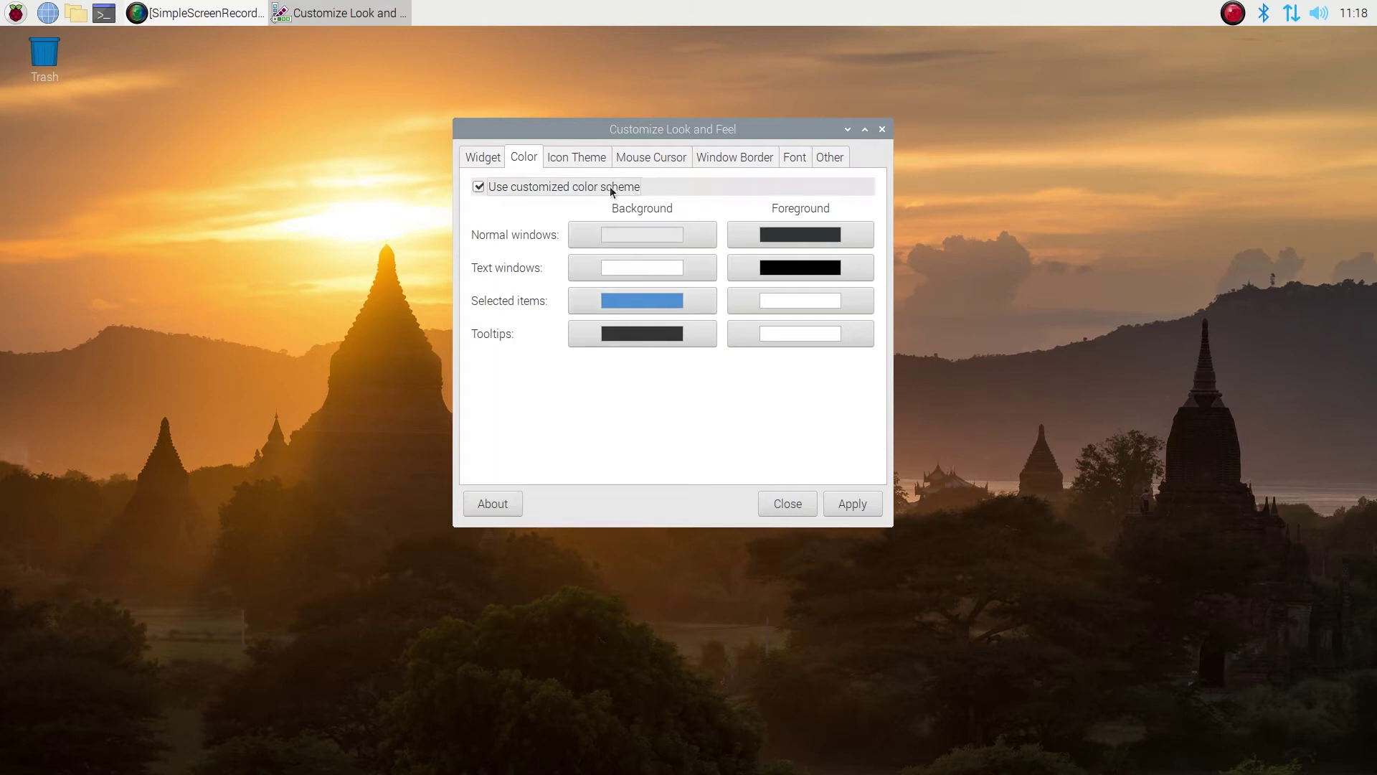
left_click(581, 157)
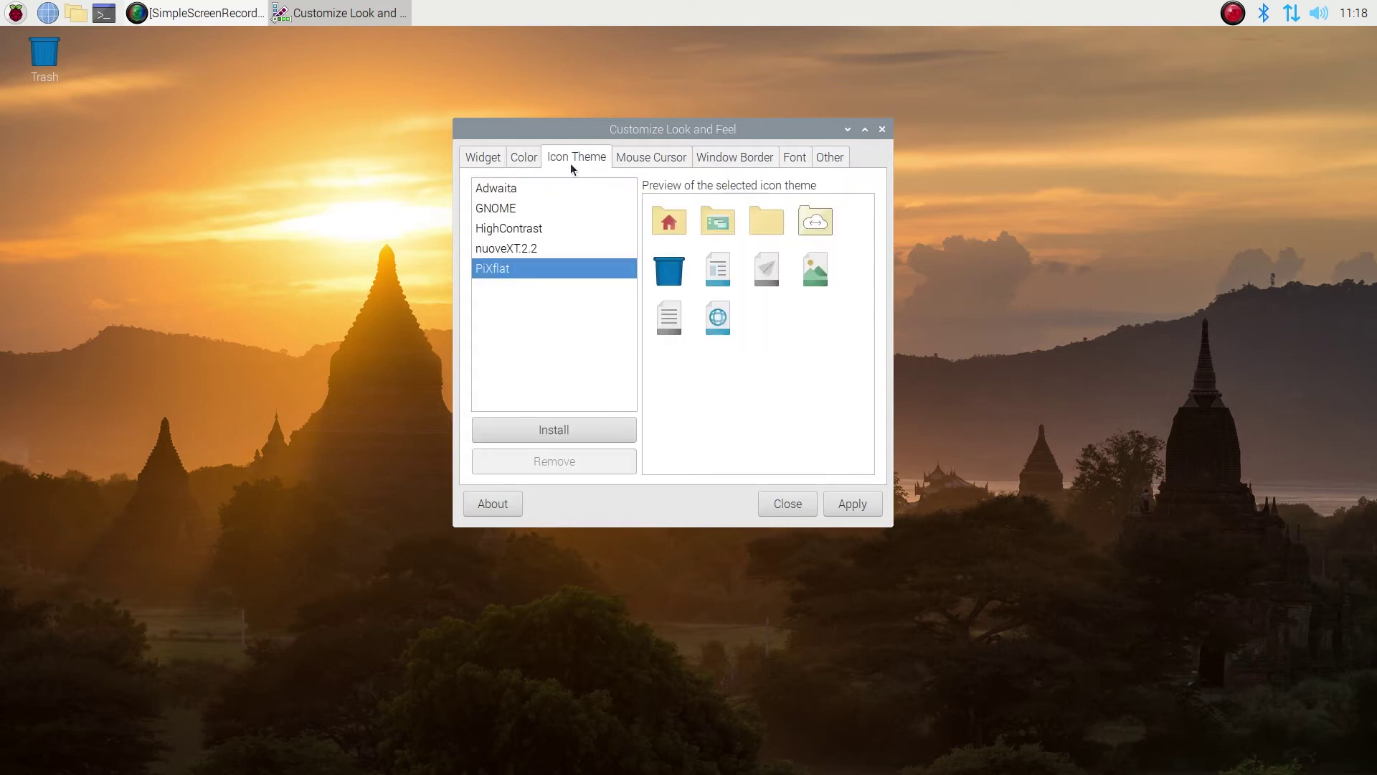
left_click(509, 190)
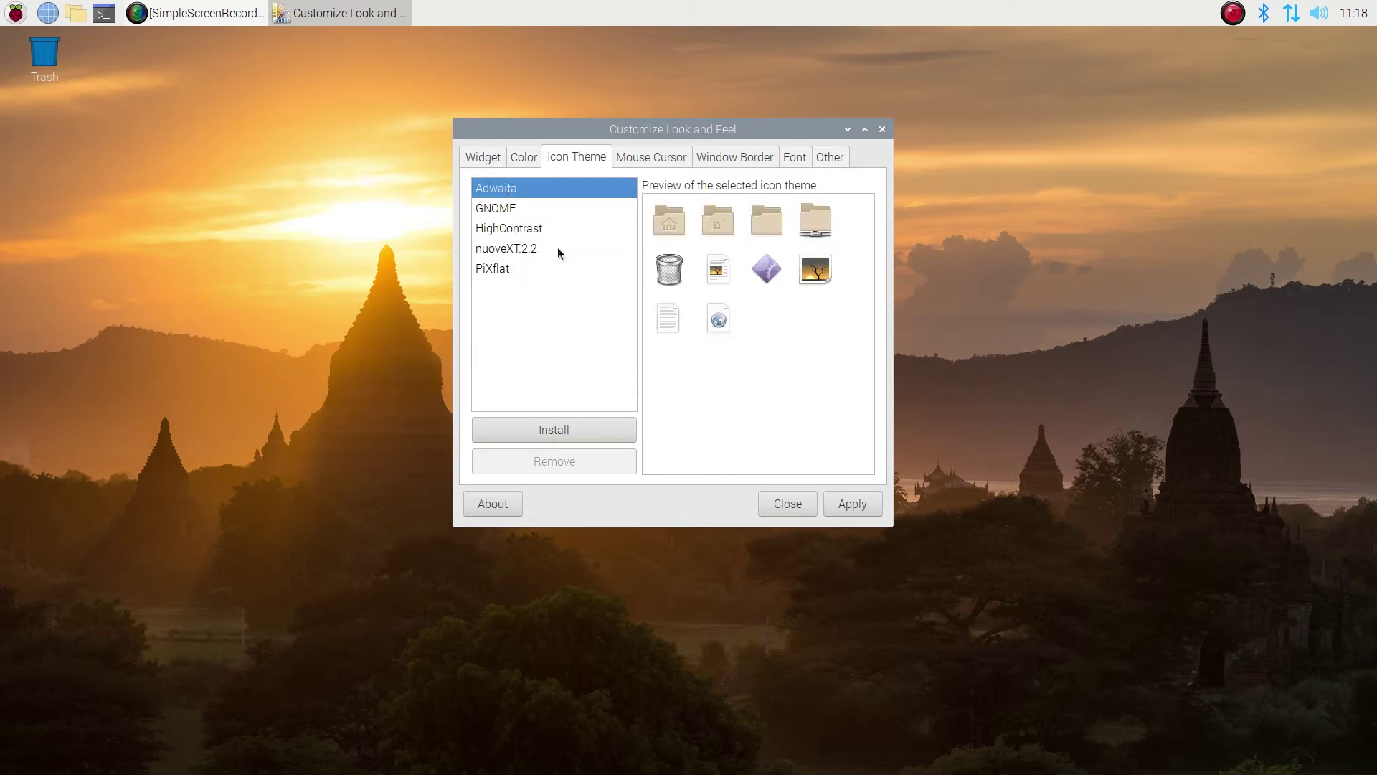
left_click(661, 161)
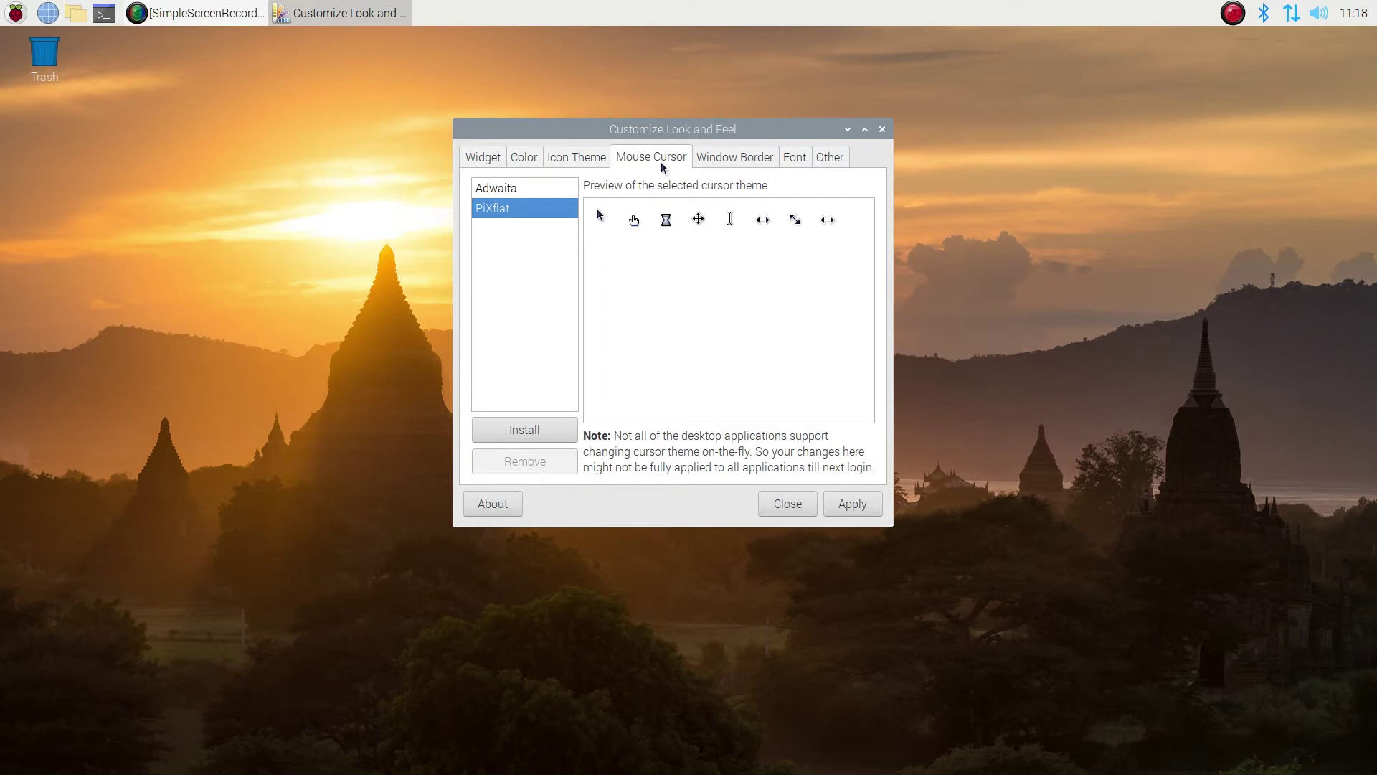
left_click(732, 163)
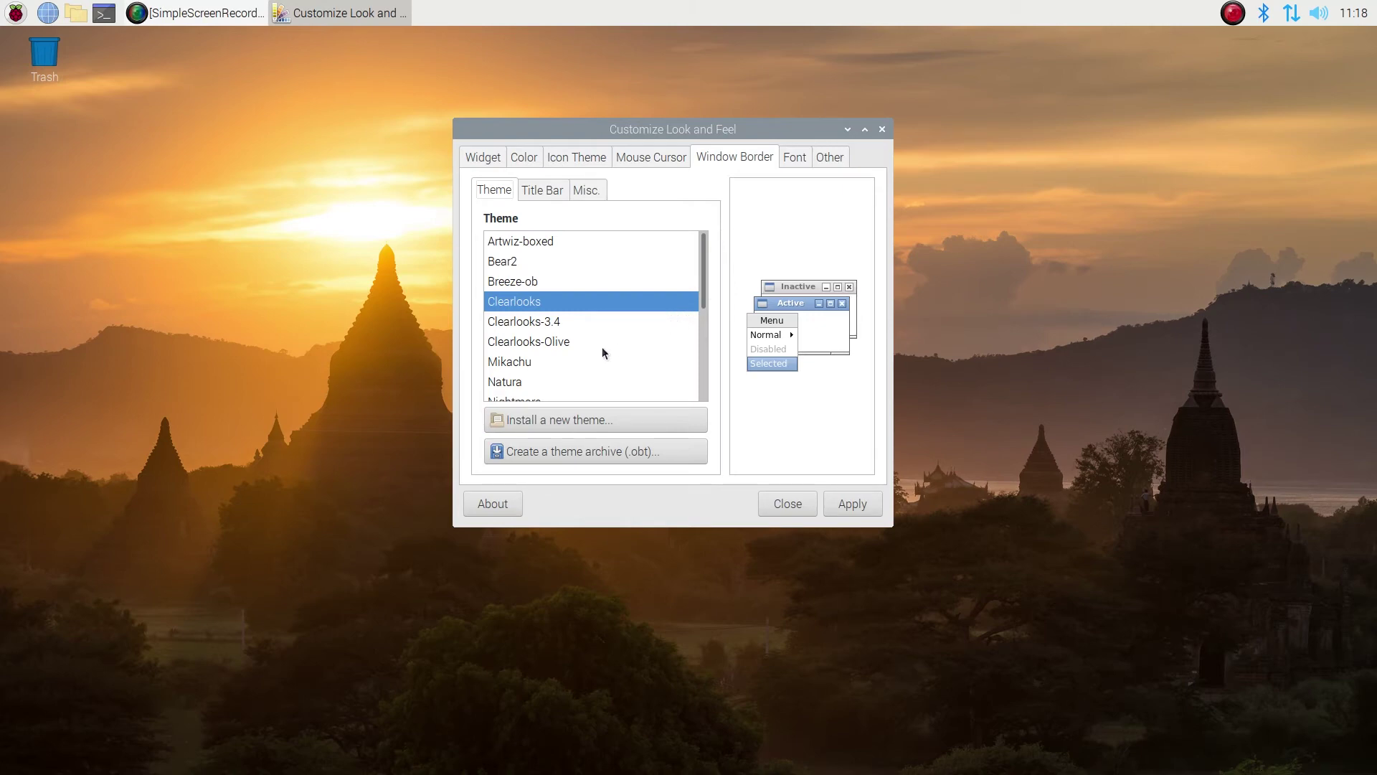
Step: Preview the Breeze-ob, Nightmare, Natura, Clearlooks-Olive, Clearlooks-3.4 and Clearlooks window border themes
left_click(512, 282)
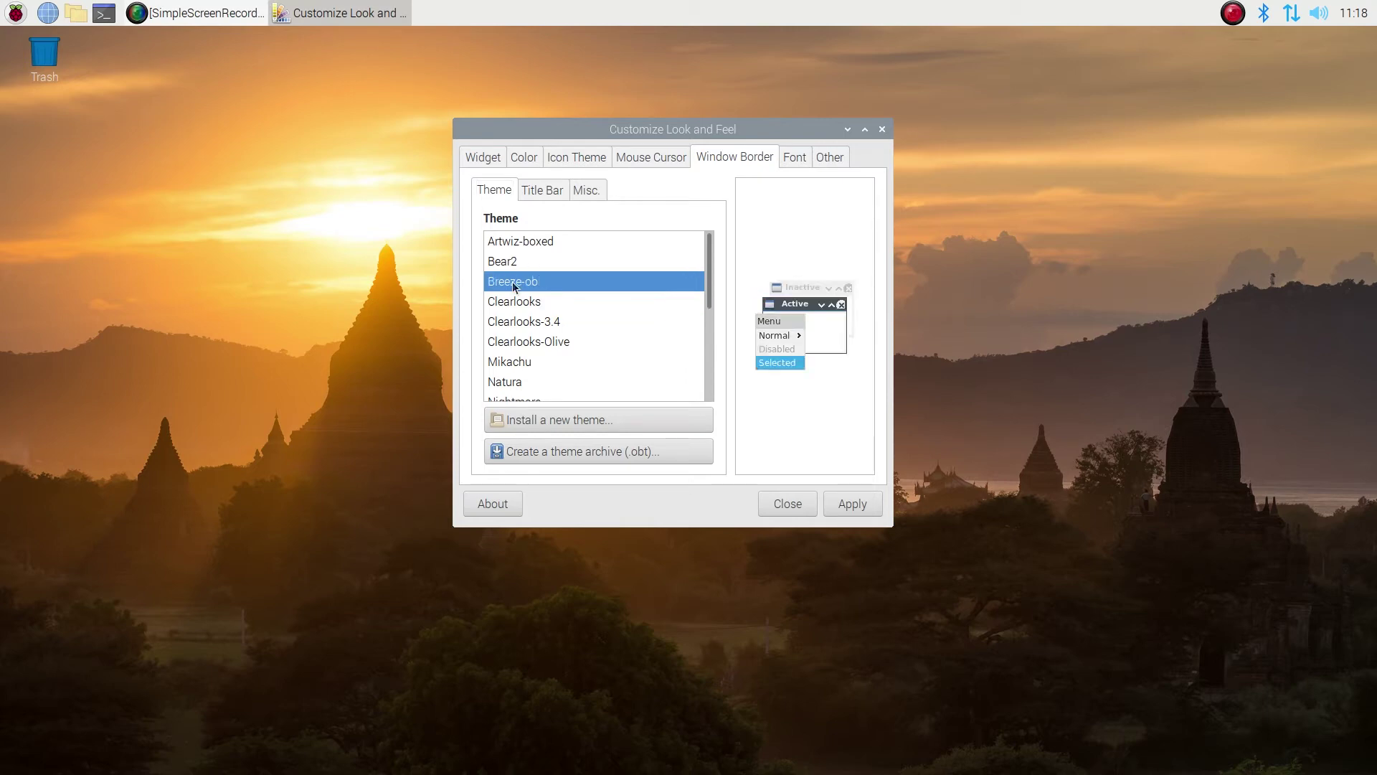
left_click(513, 302)
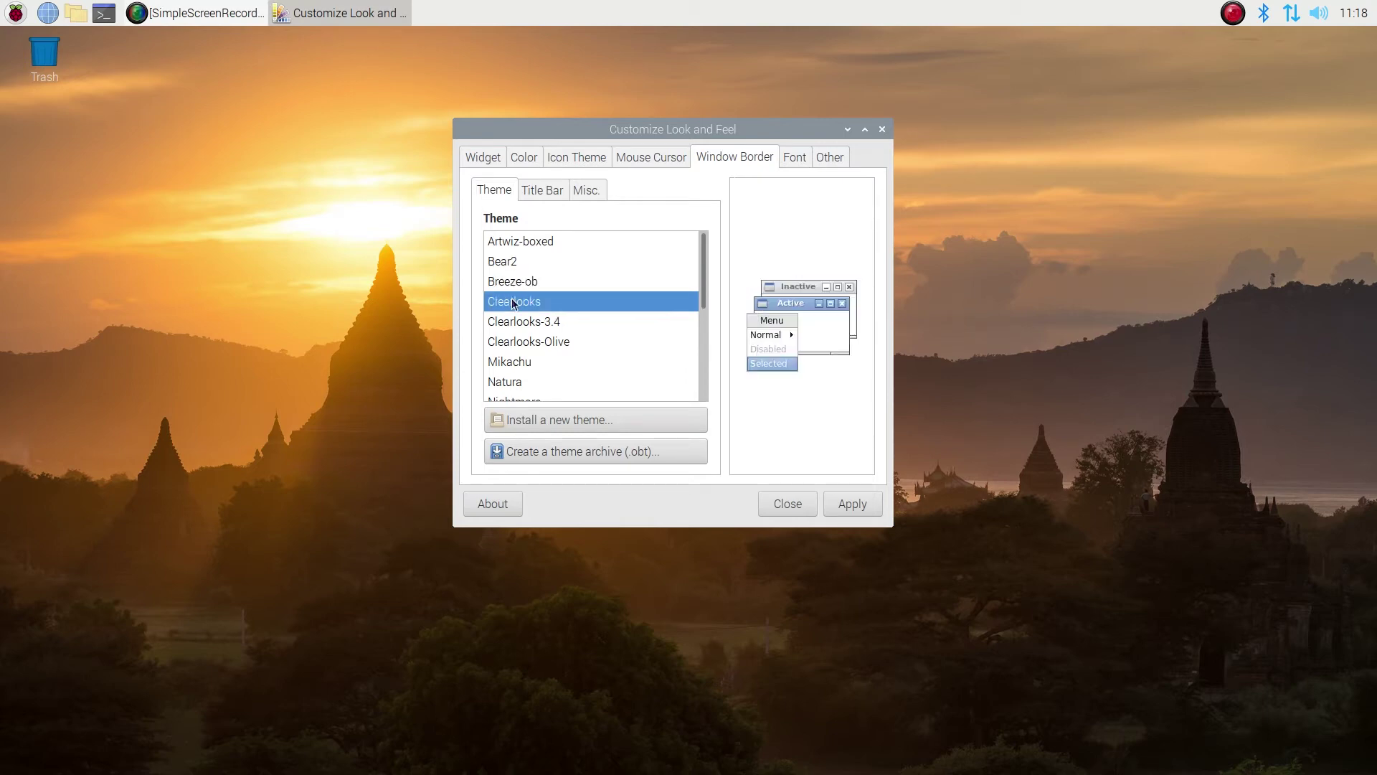
left_click(511, 281)
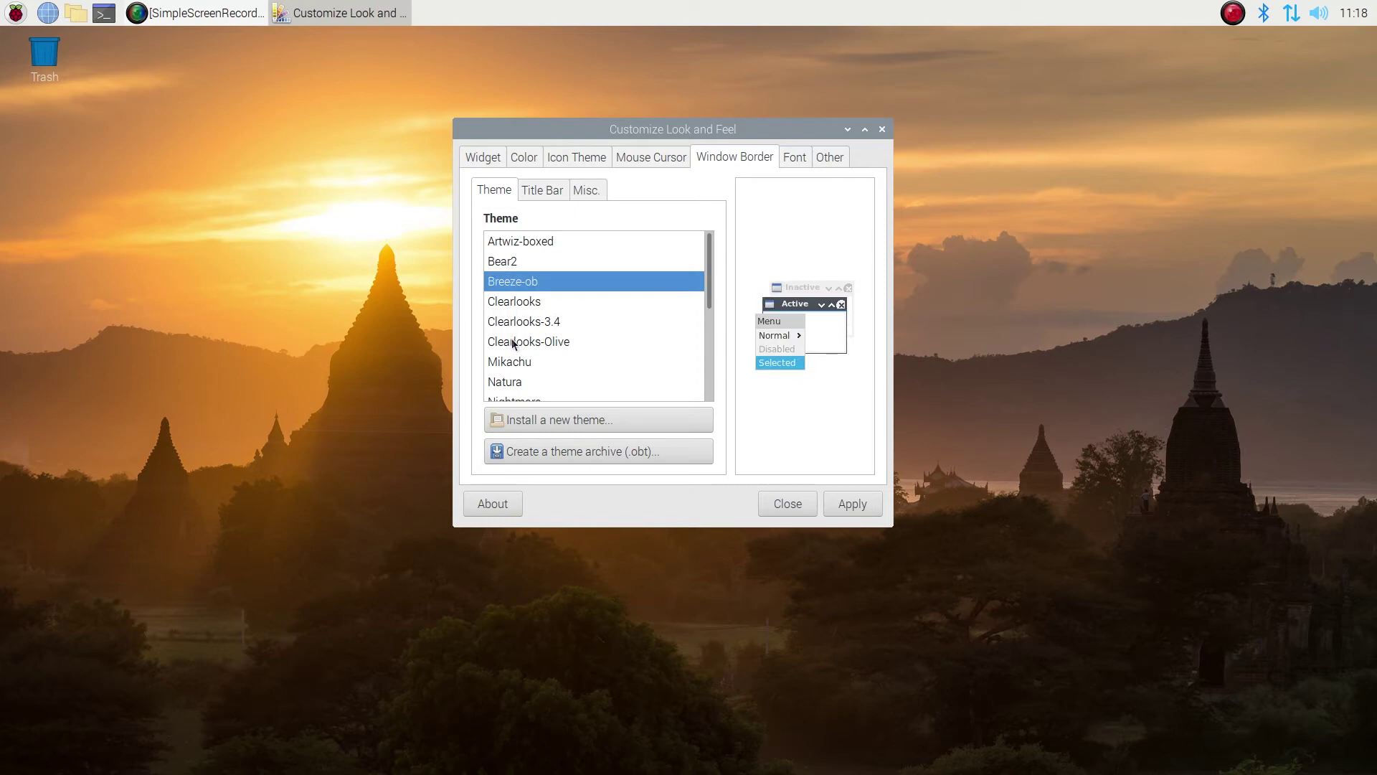
scroll(514, 344, "down", 2)
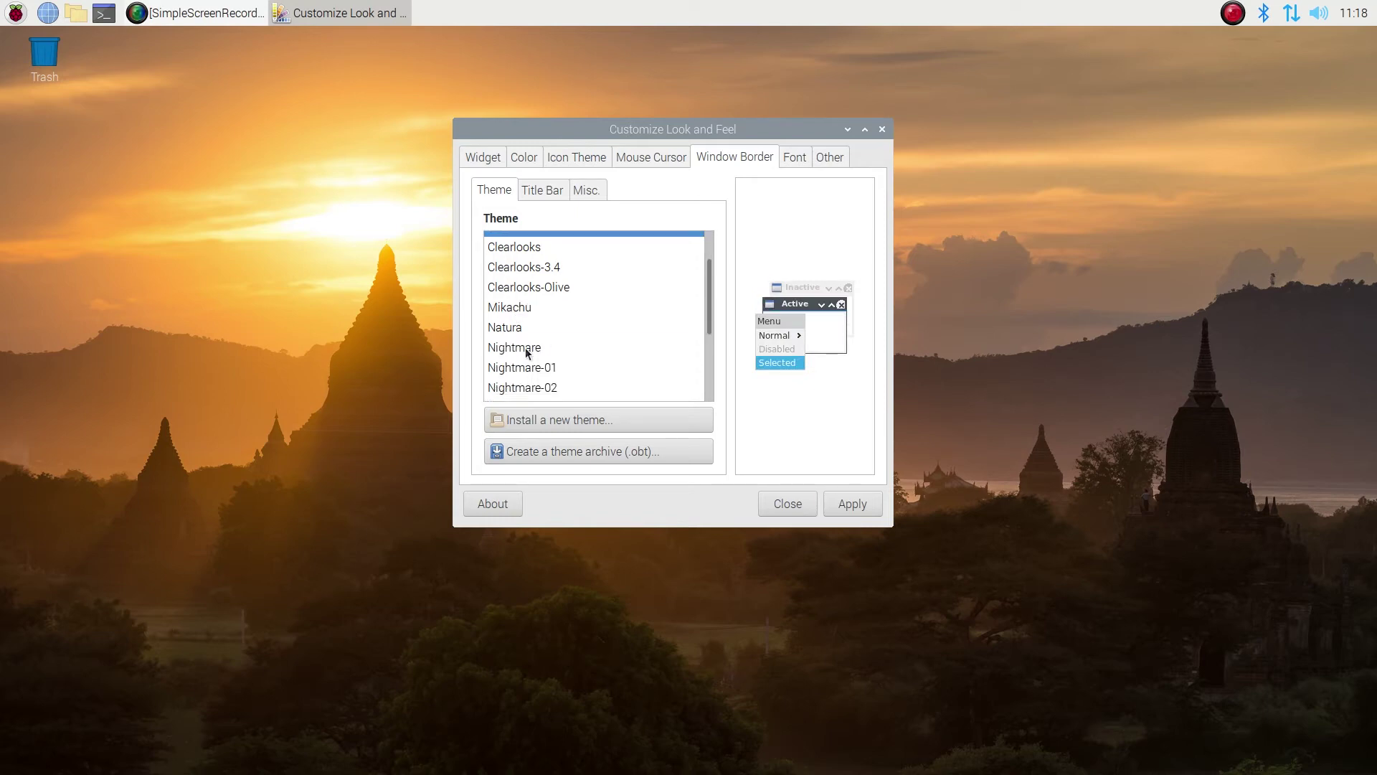
left_click(526, 348)
left_click(498, 330)
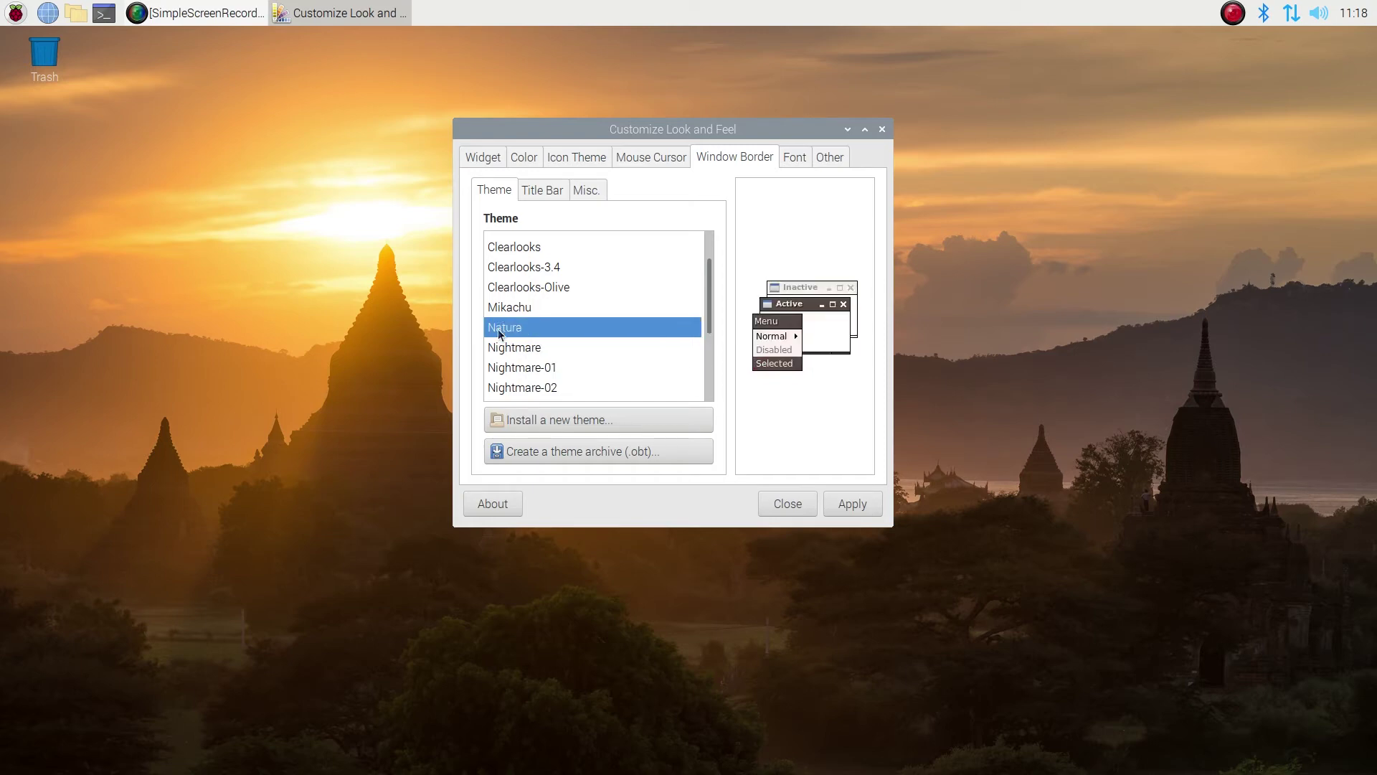
left_click(506, 286)
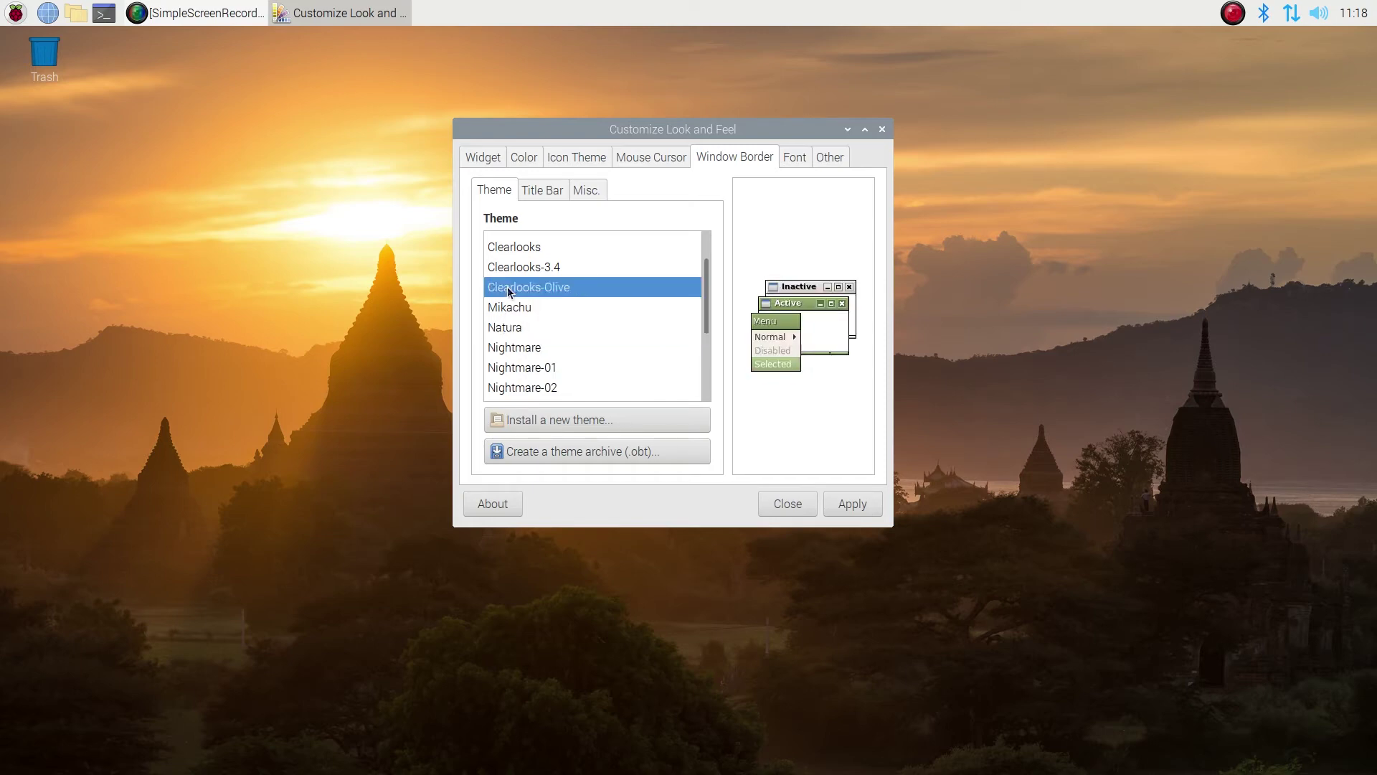
left_click(506, 264)
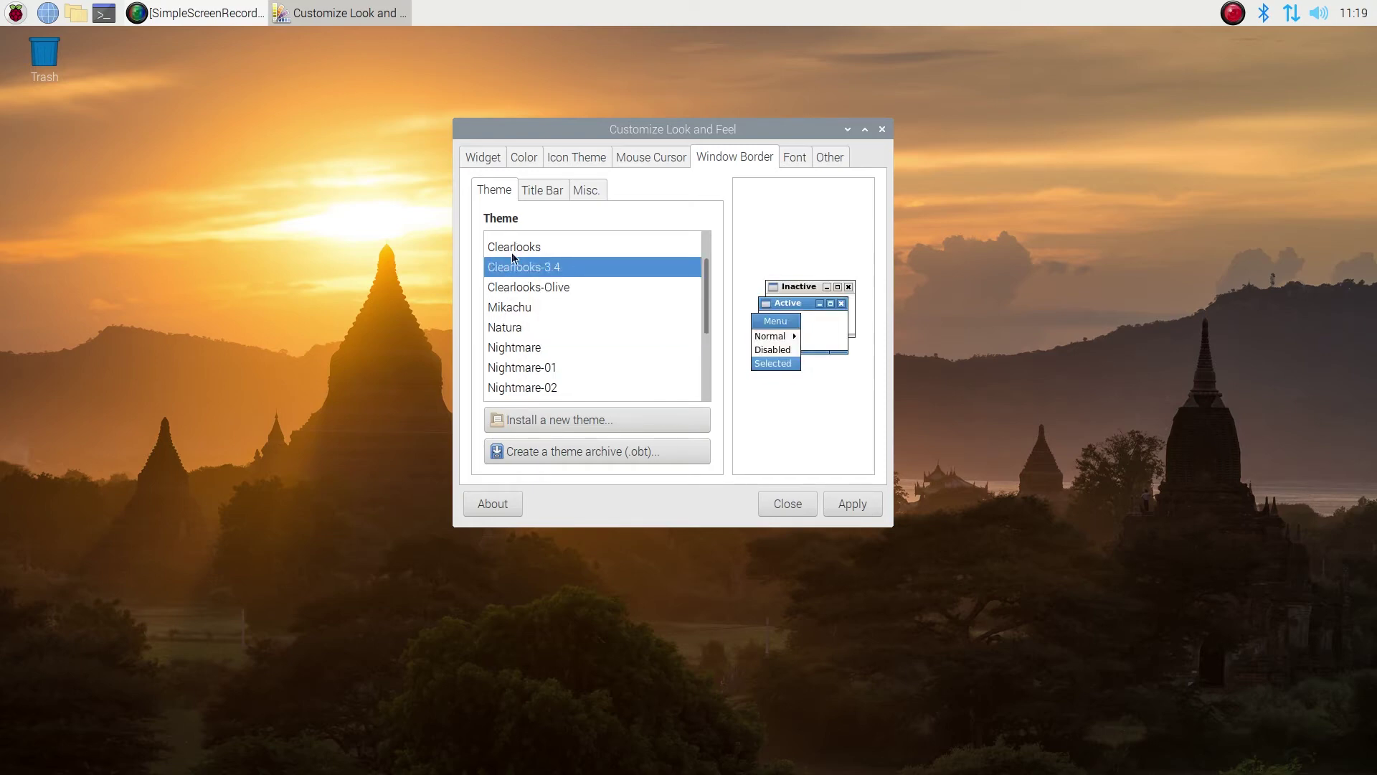
left_click(511, 252)
Step: Settle on Bear2 window borders after comparing Breeze-ob and Artwiz-boxed, then apply and close
scroll(511, 252, "up", 2)
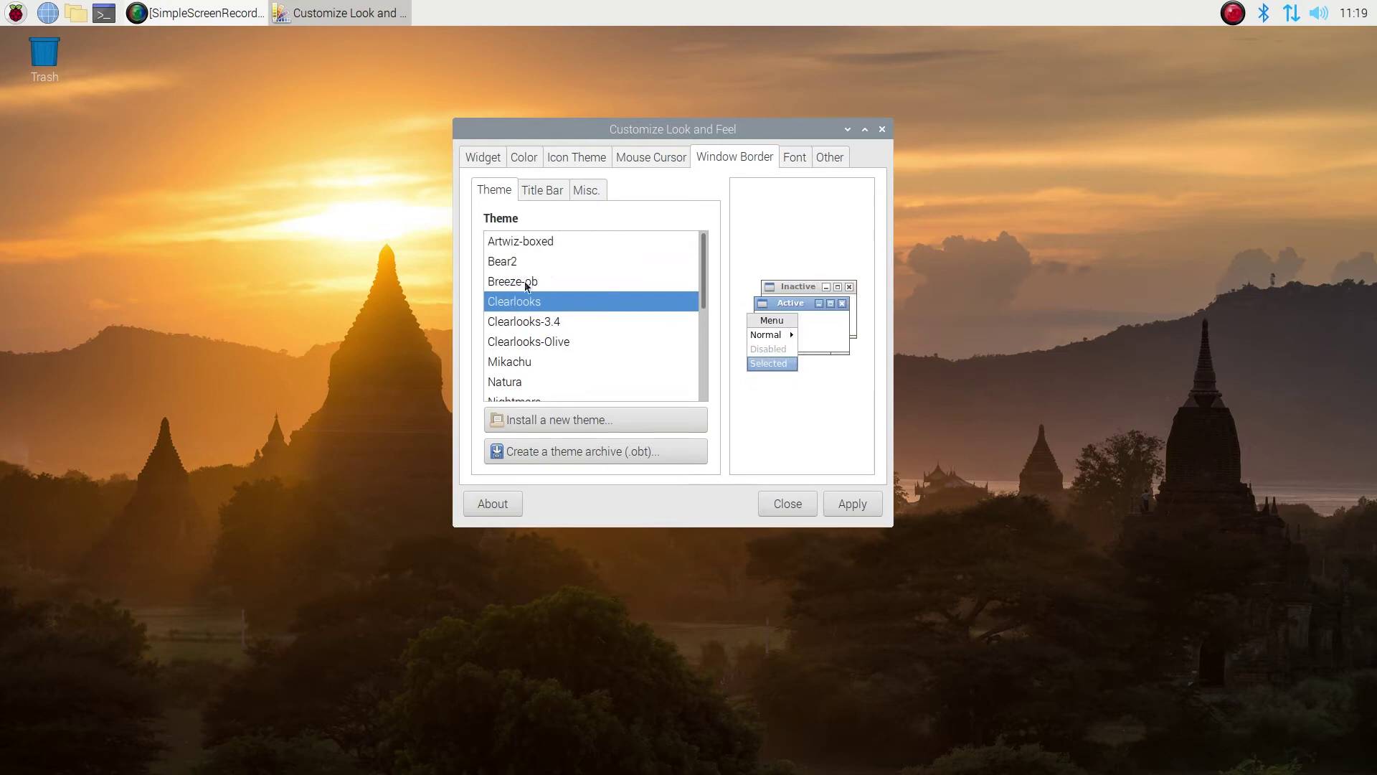
left_click(519, 281)
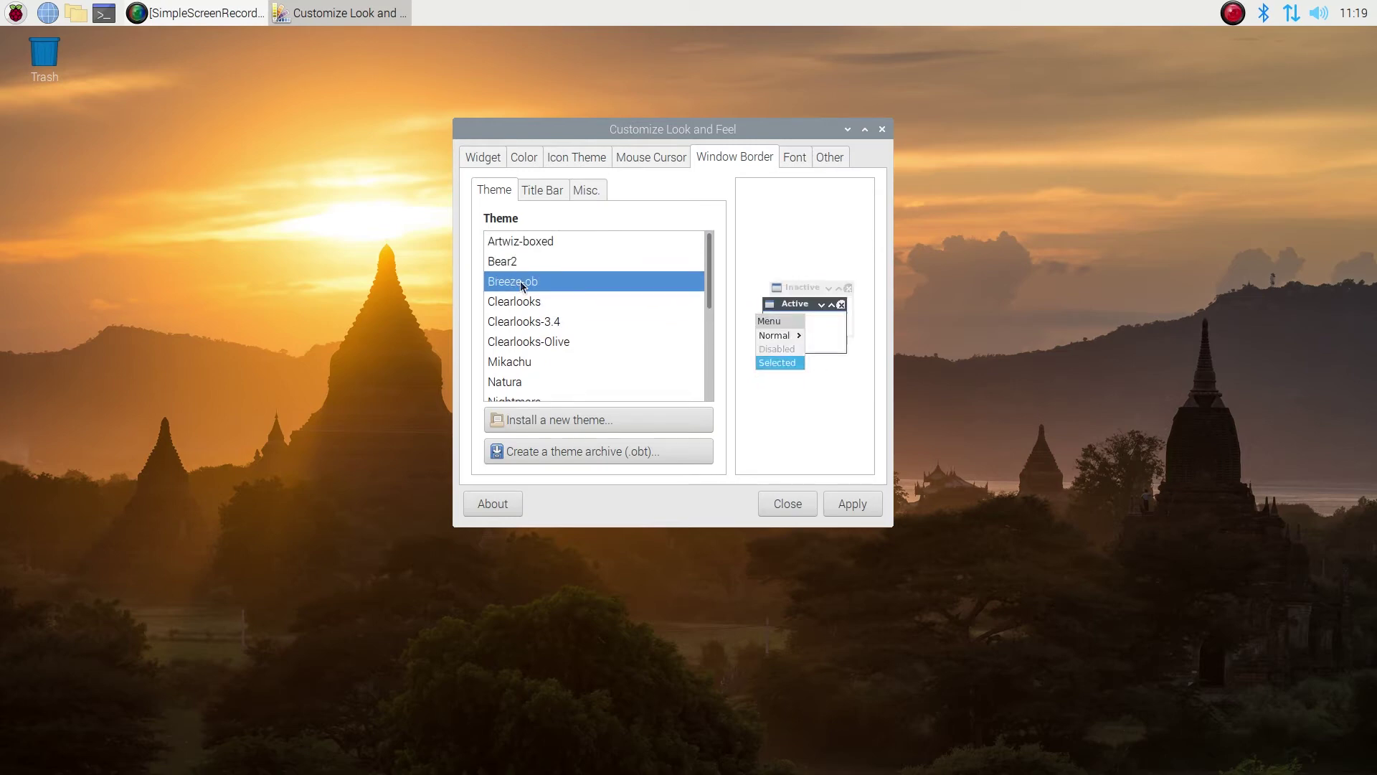
left_click(508, 261)
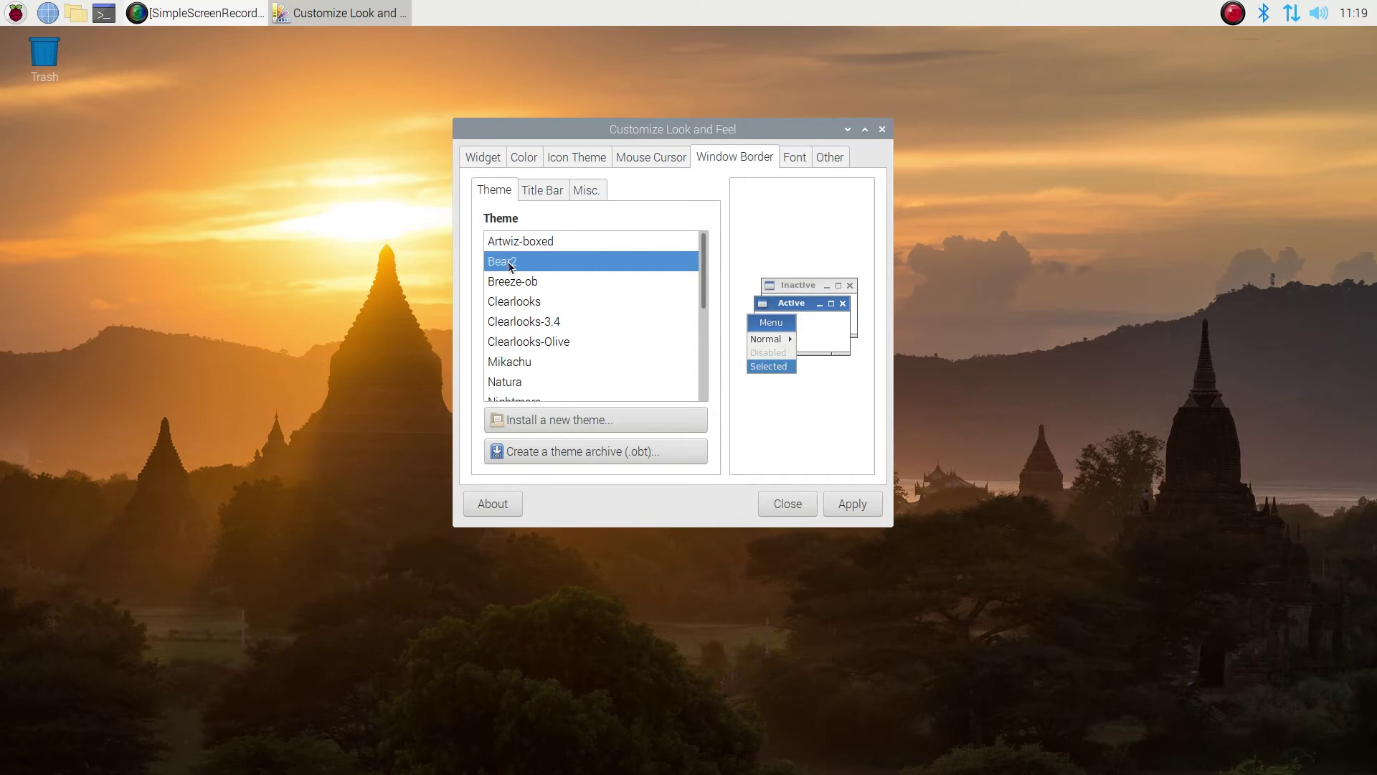
left_click(517, 244)
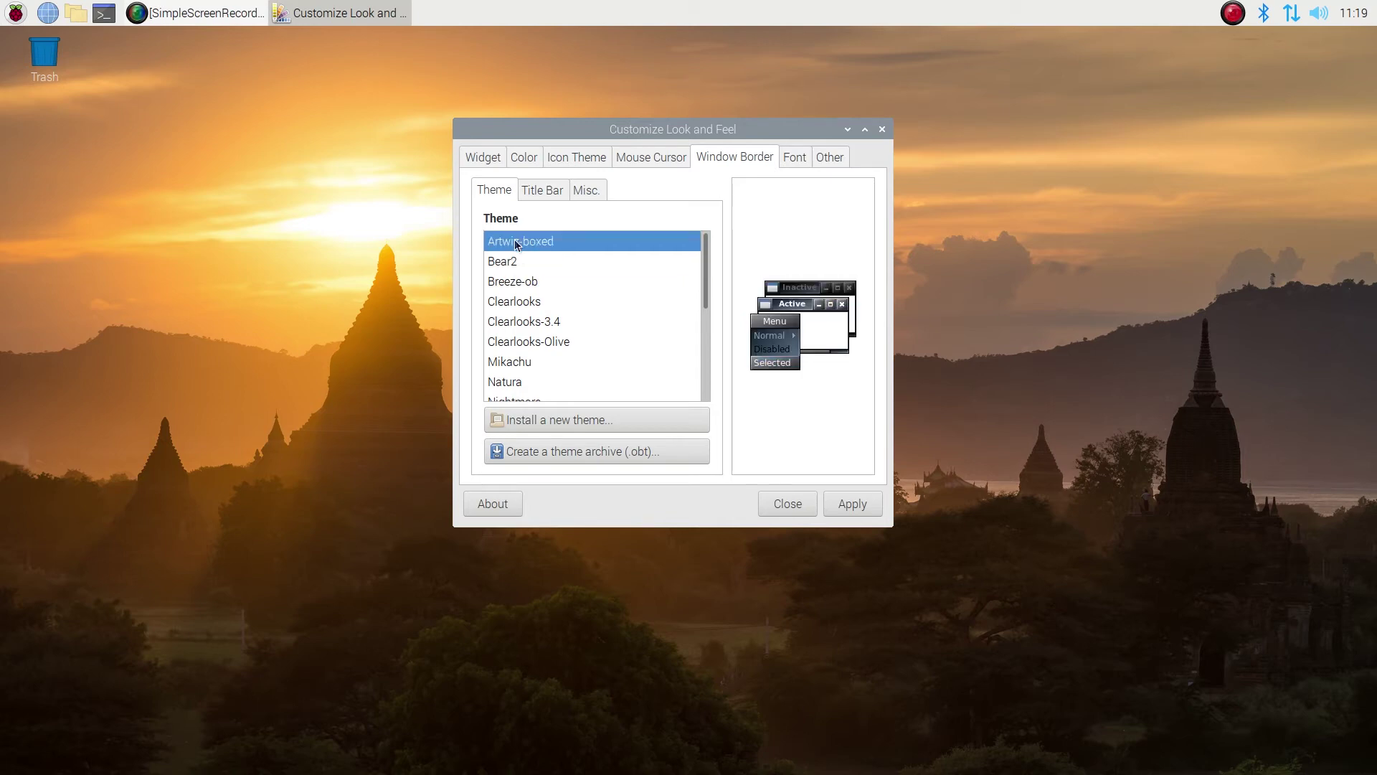
left_click(503, 264)
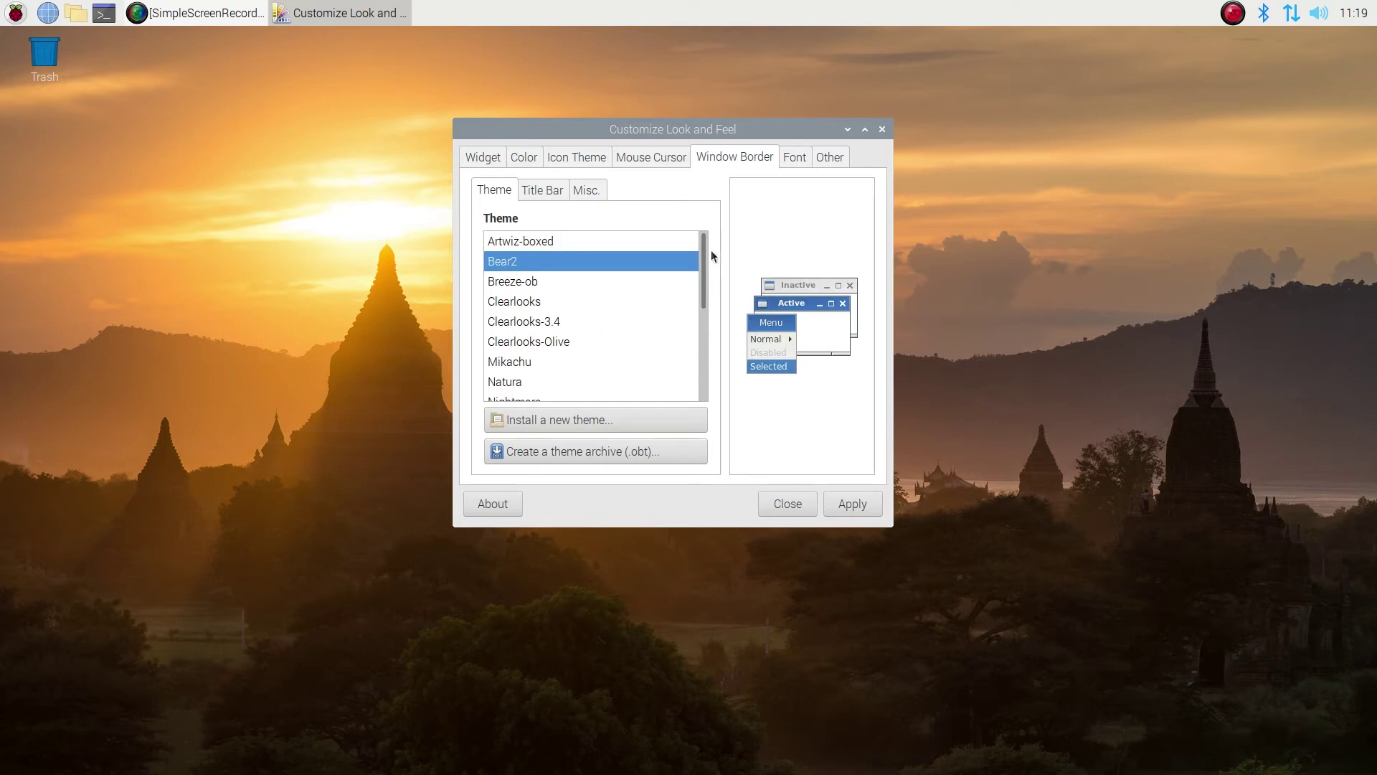
left_click(796, 158)
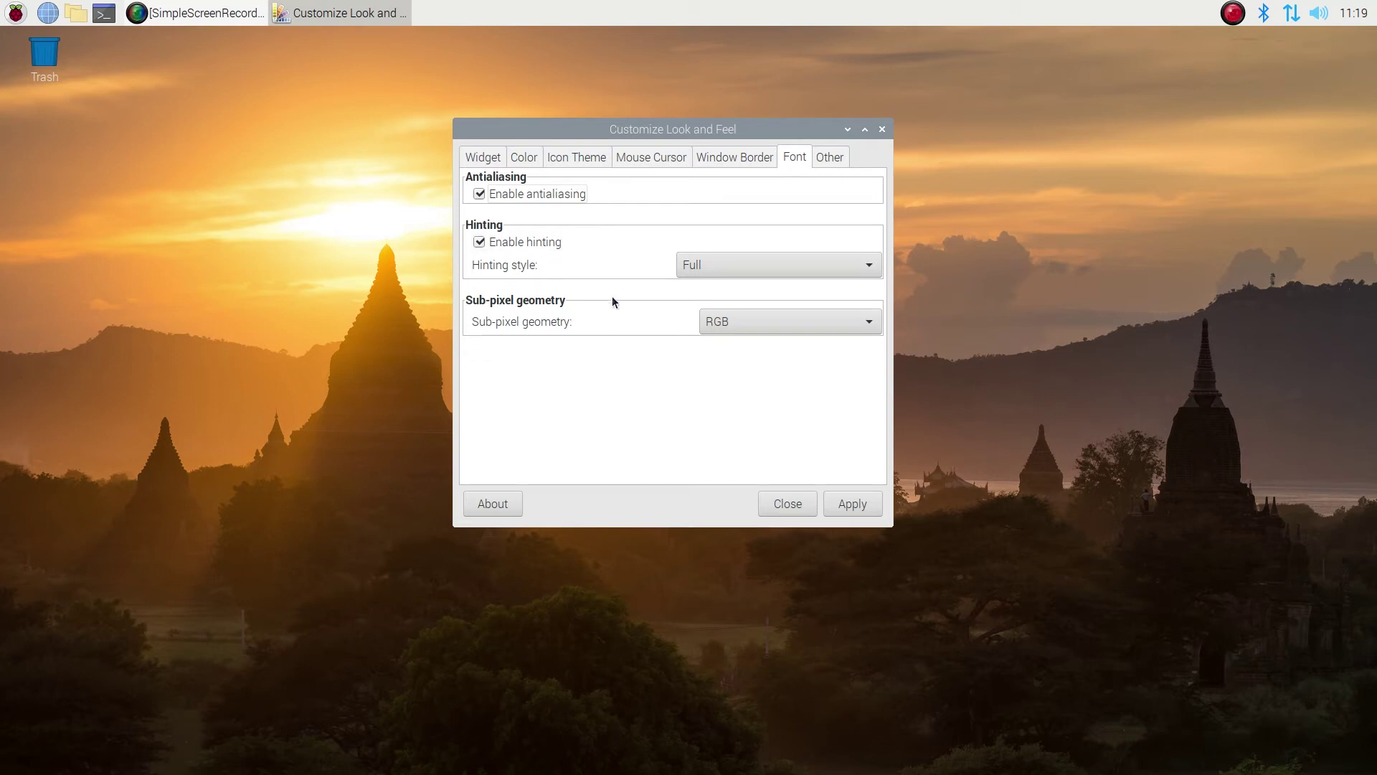
left_click(851, 505)
Step: Launch Appearance Settings from the Preferences menu
left_click(21, 20)
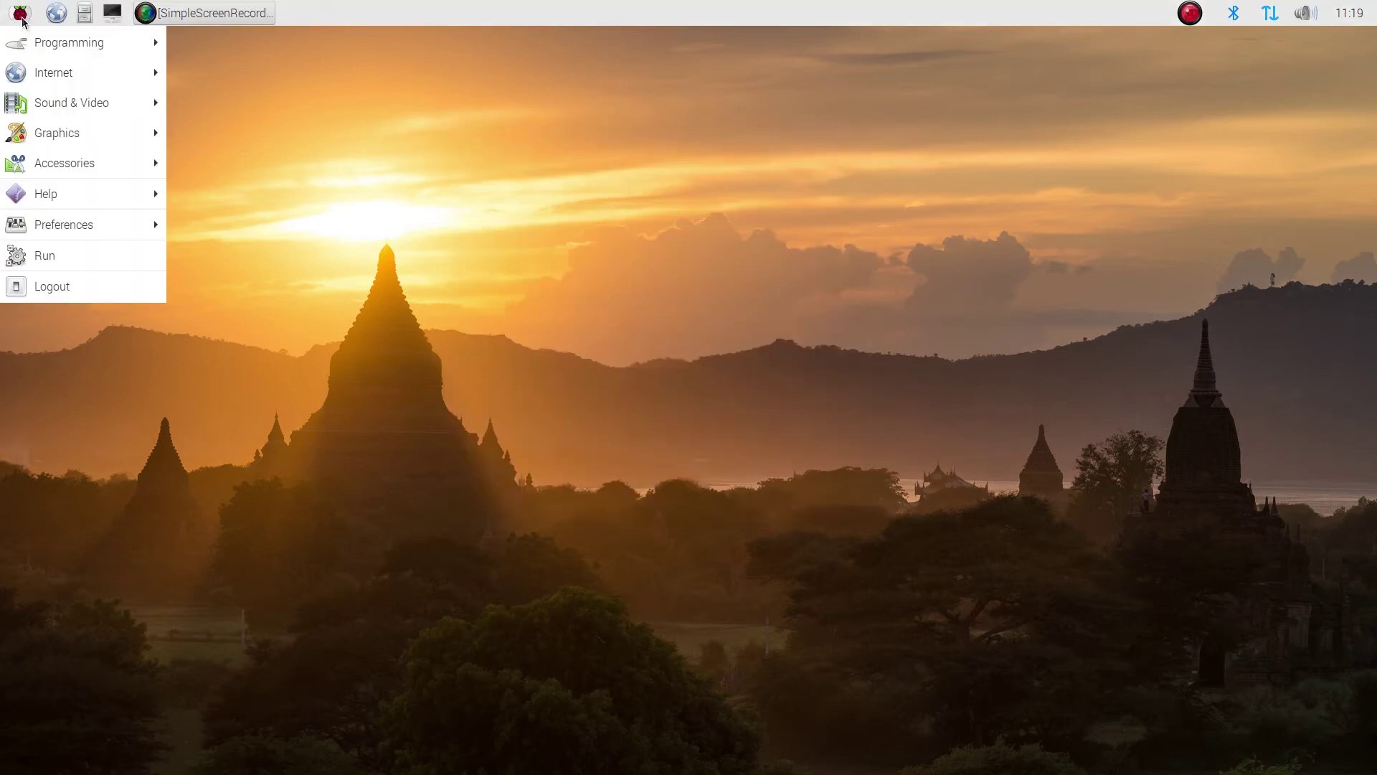
mouse_move(61, 227)
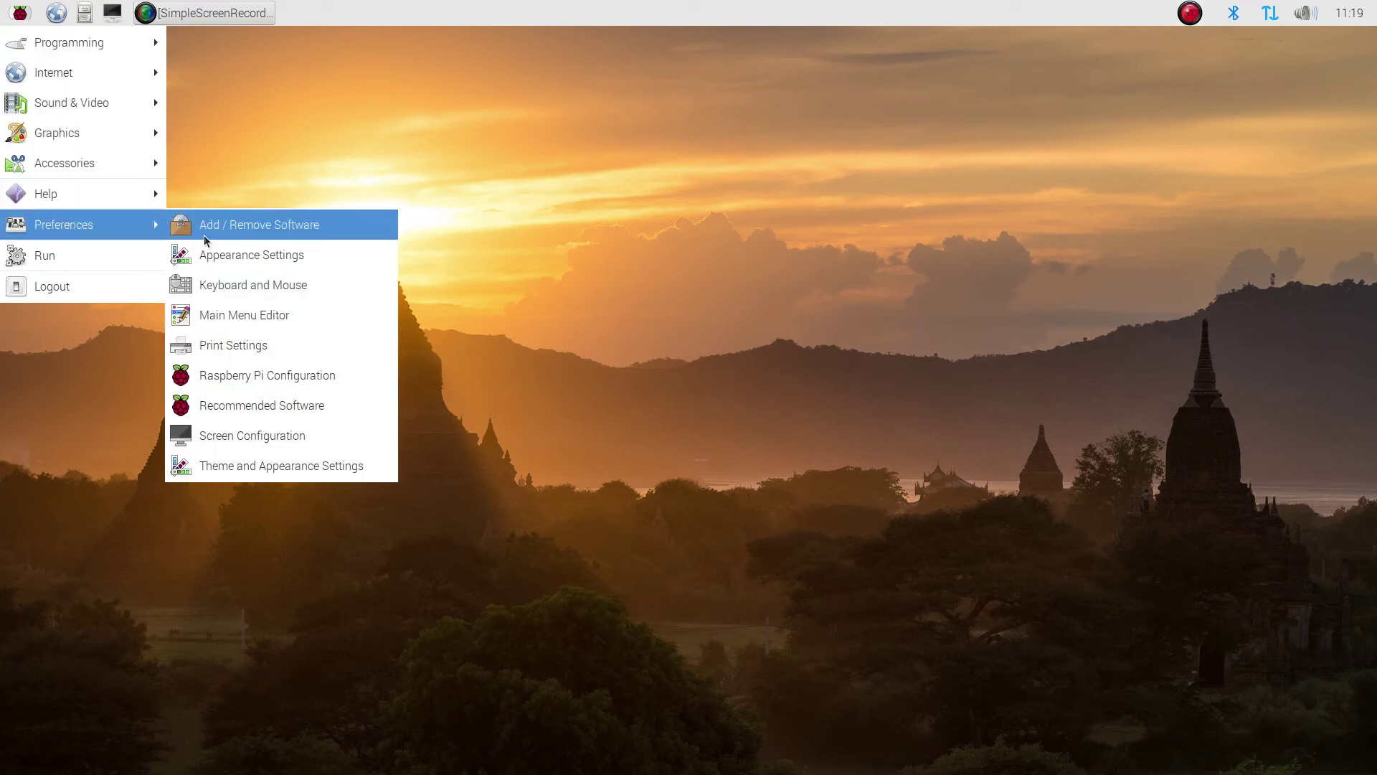
left_click(210, 259)
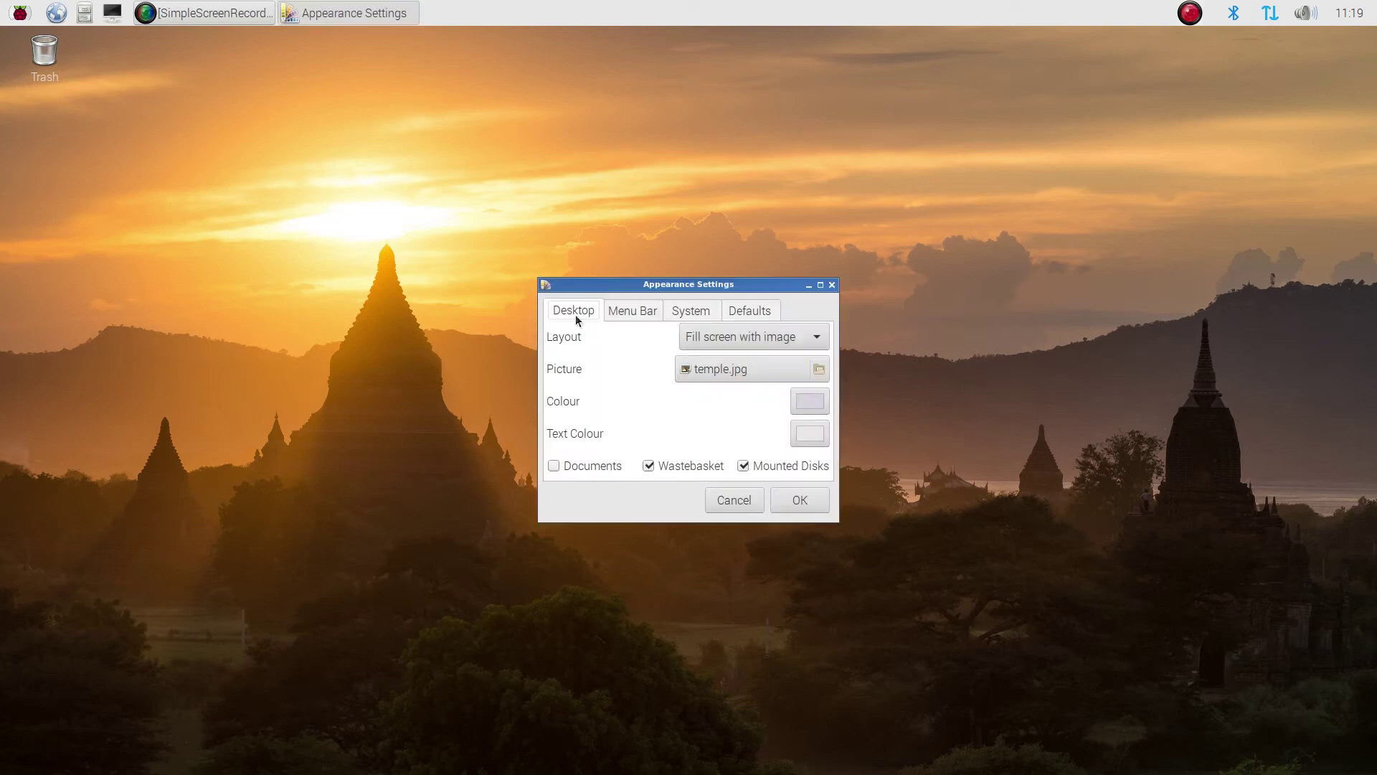
Step: Try the menu bar at Bottom, then keep it at Top with Large (32x32) size
left_click(621, 313)
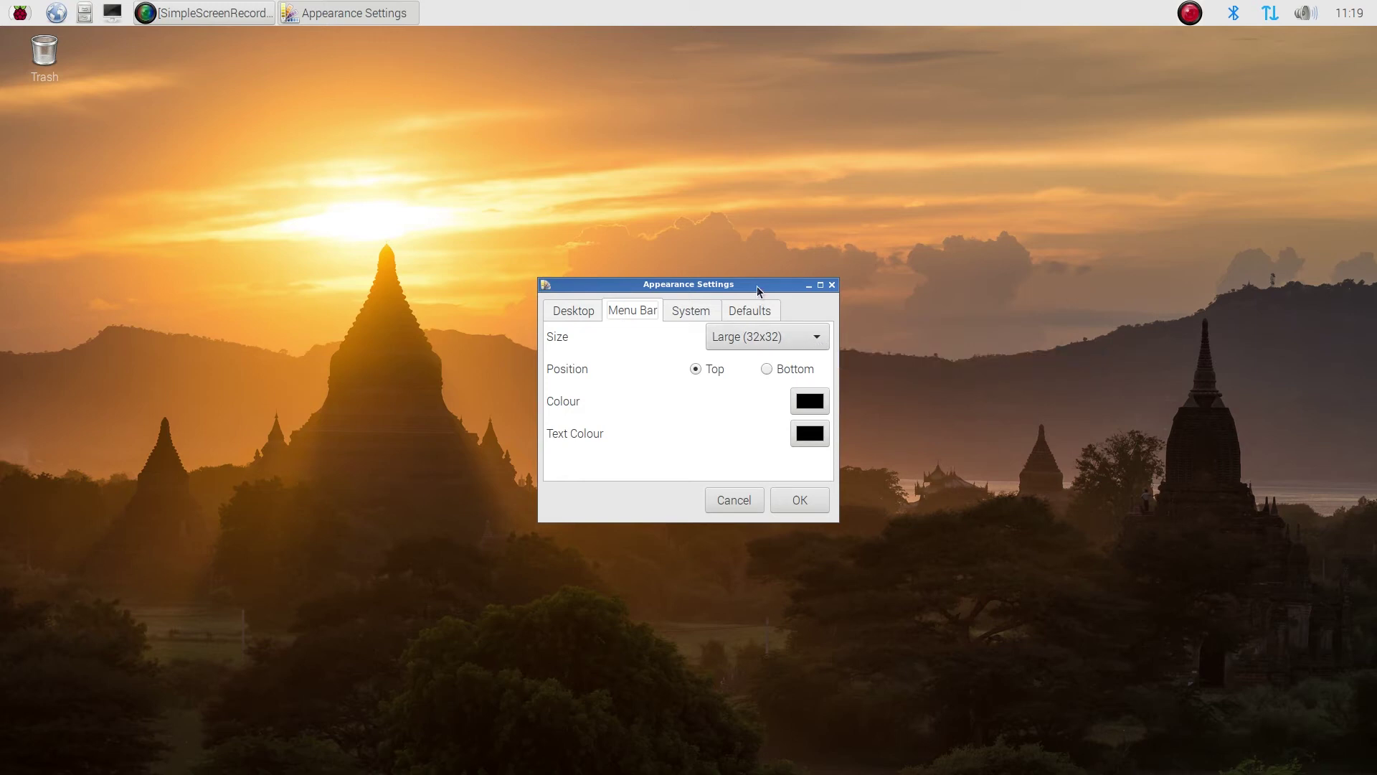
left_click_drag(756, 285, 681, 186)
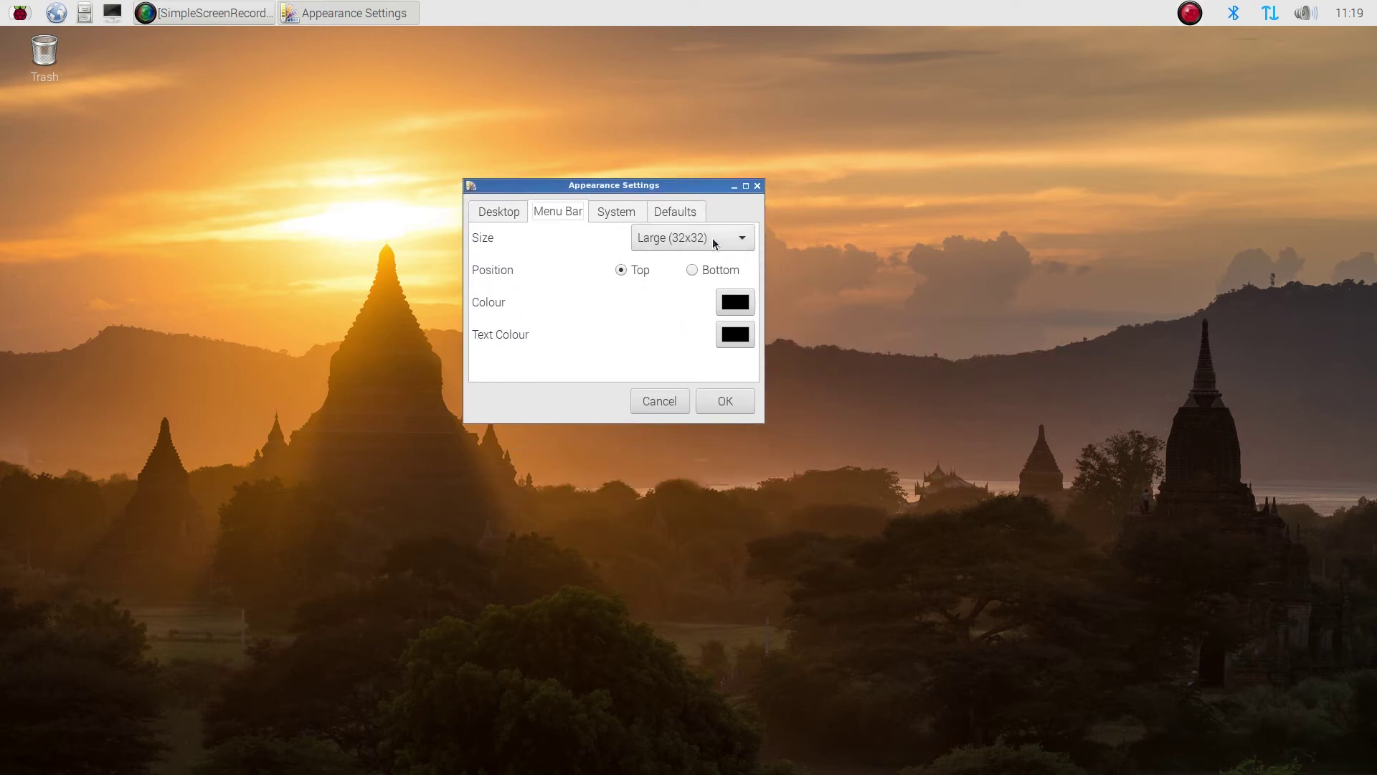
left_click(689, 271)
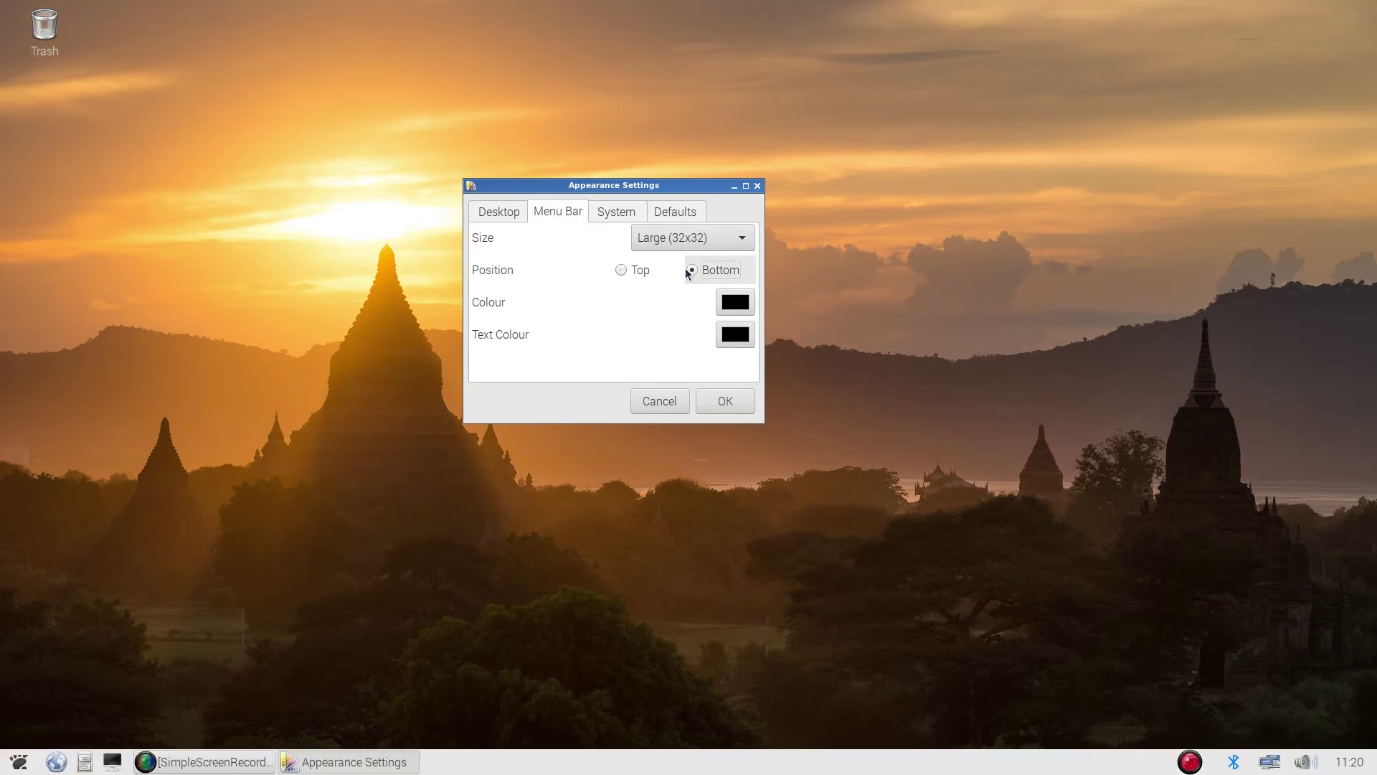
left_click(620, 270)
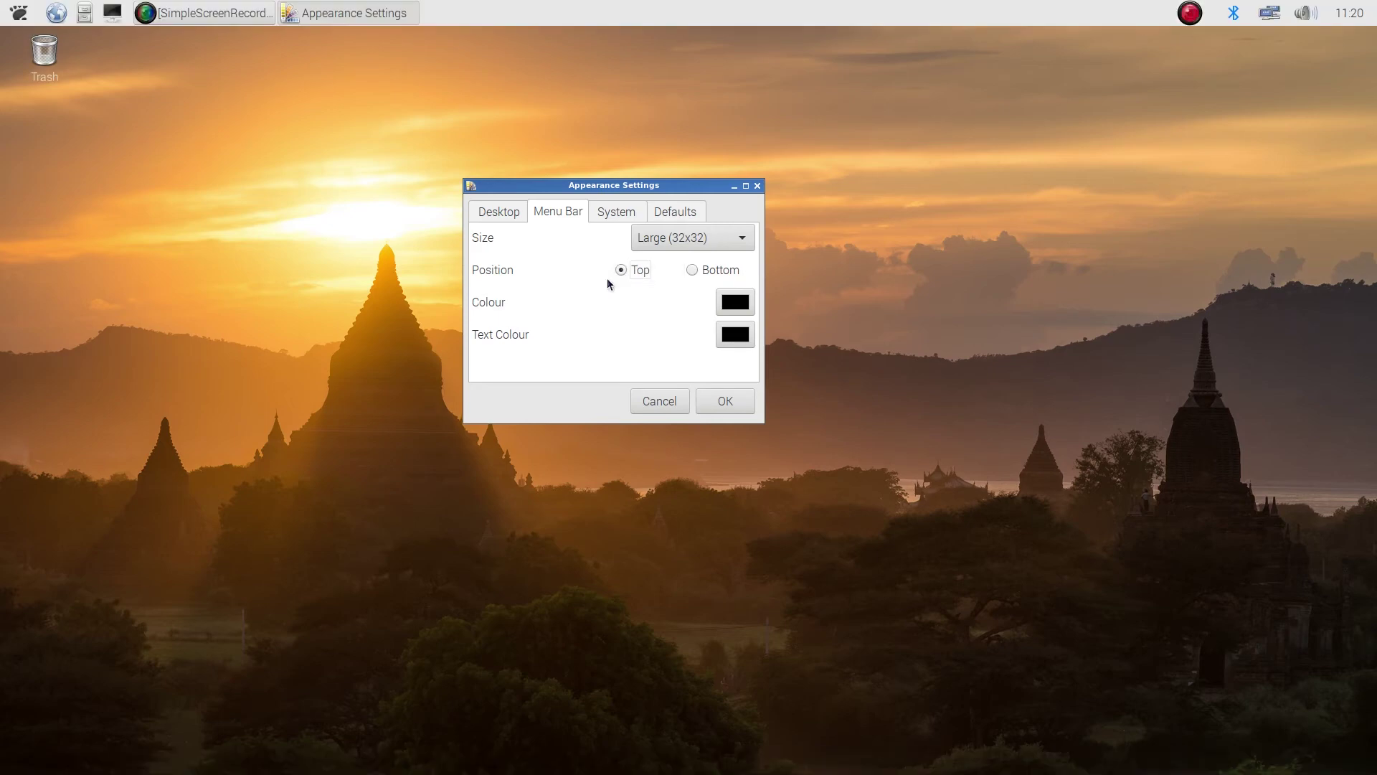
left_click(647, 239)
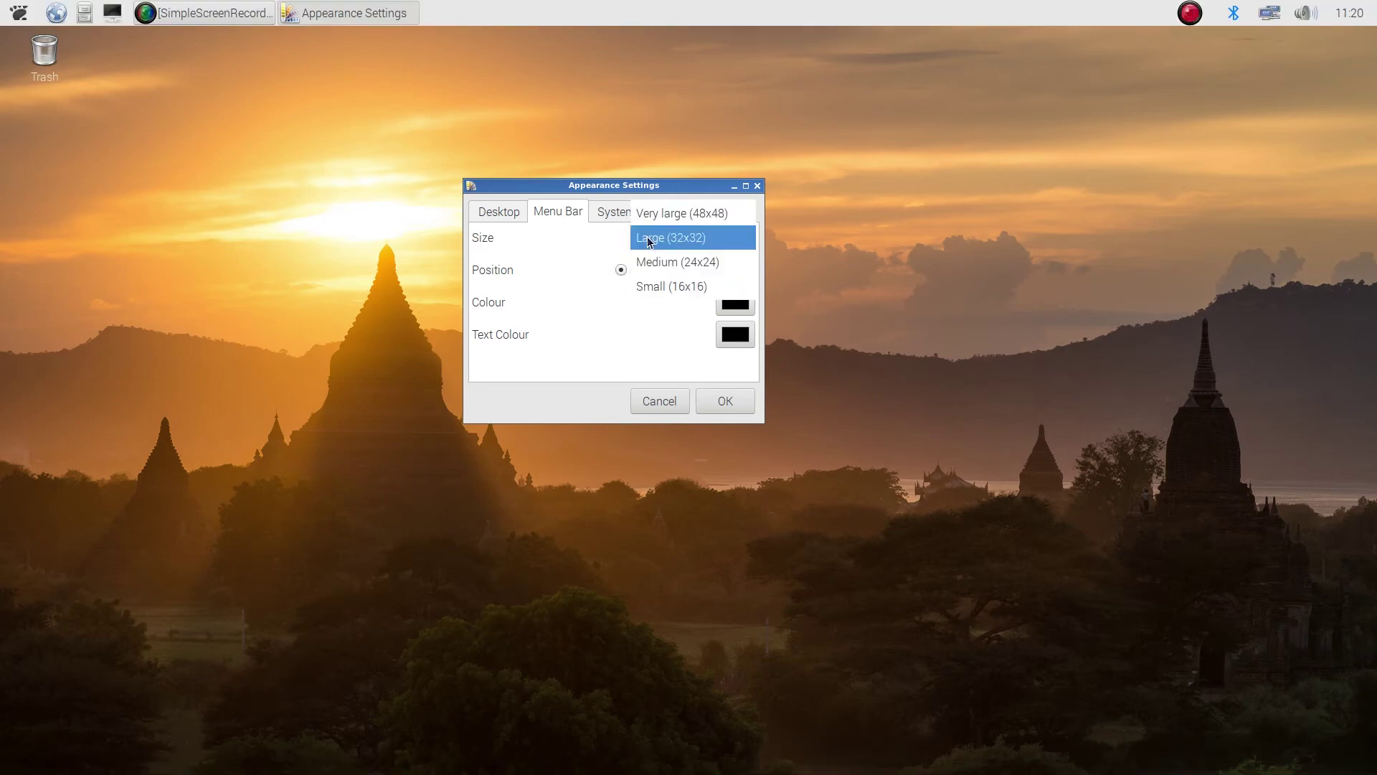
left_click(648, 240)
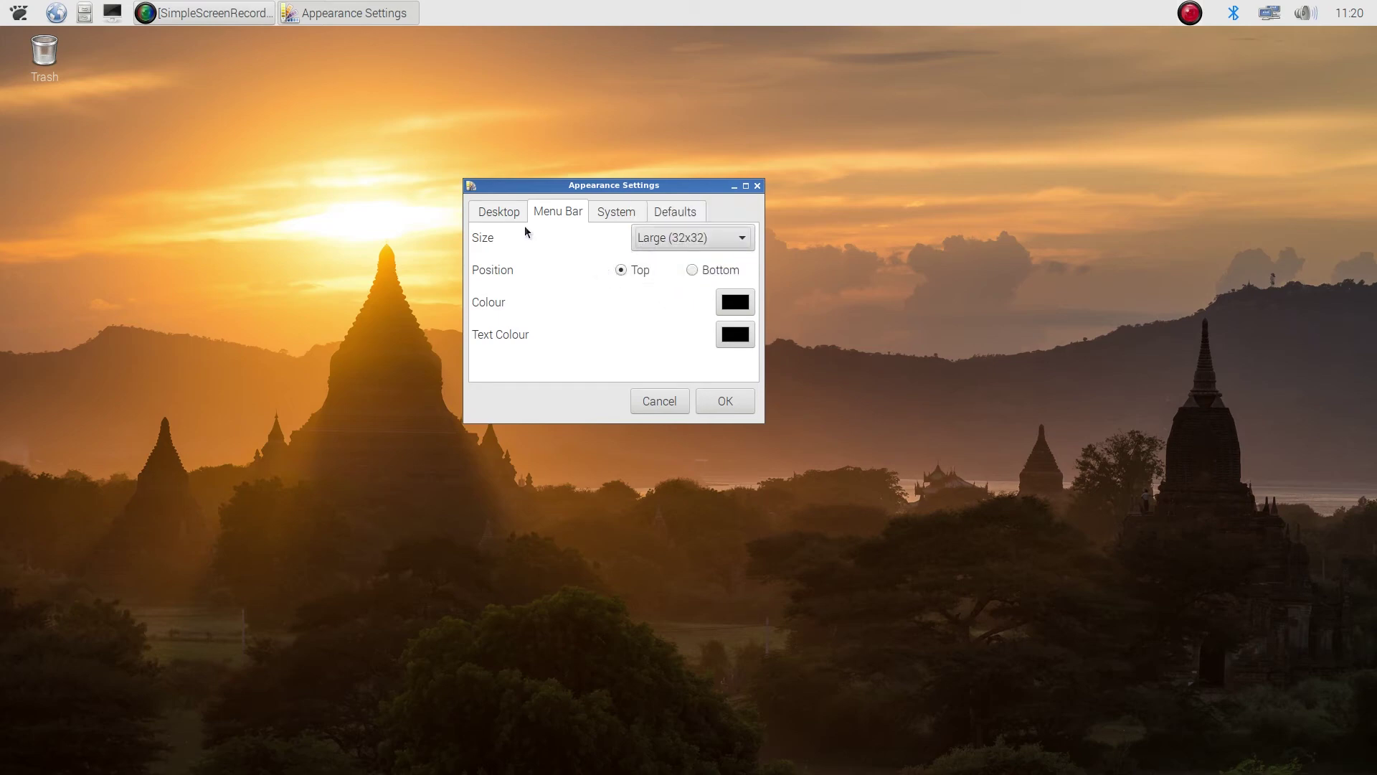
left_click(503, 219)
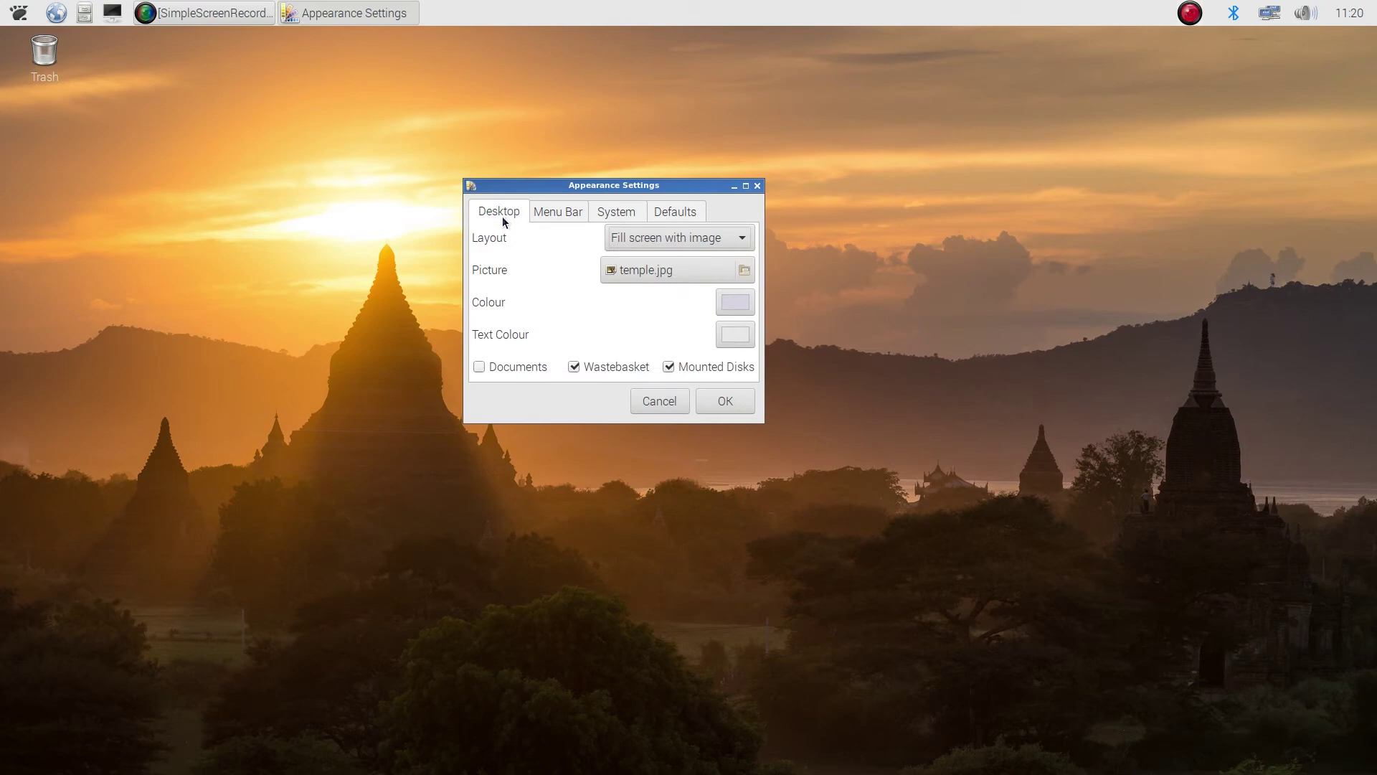
Step: Try aurora.jpg and then clouds.jpg as the desktop wallpaper, and reopen the picture chooser
left_click(688, 270)
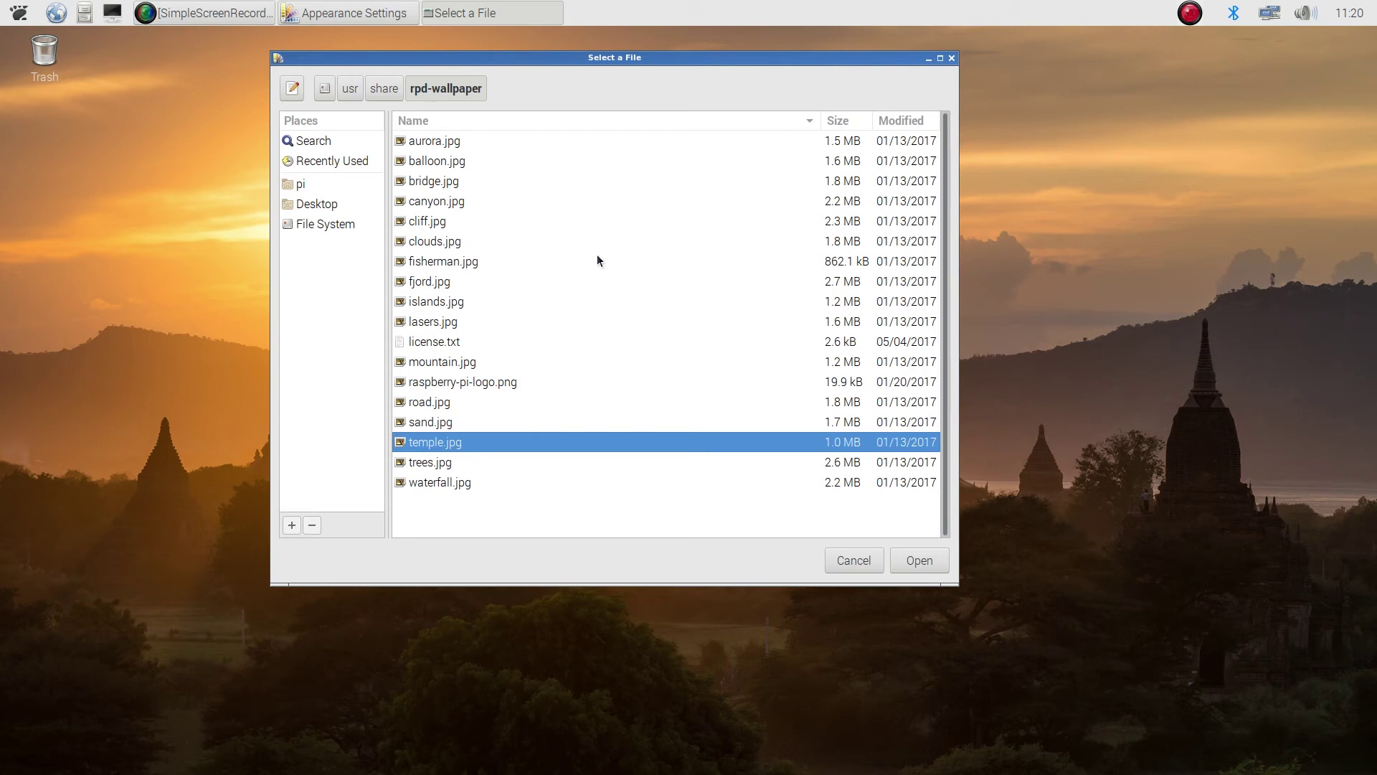
left_click(455, 144)
key("Return")
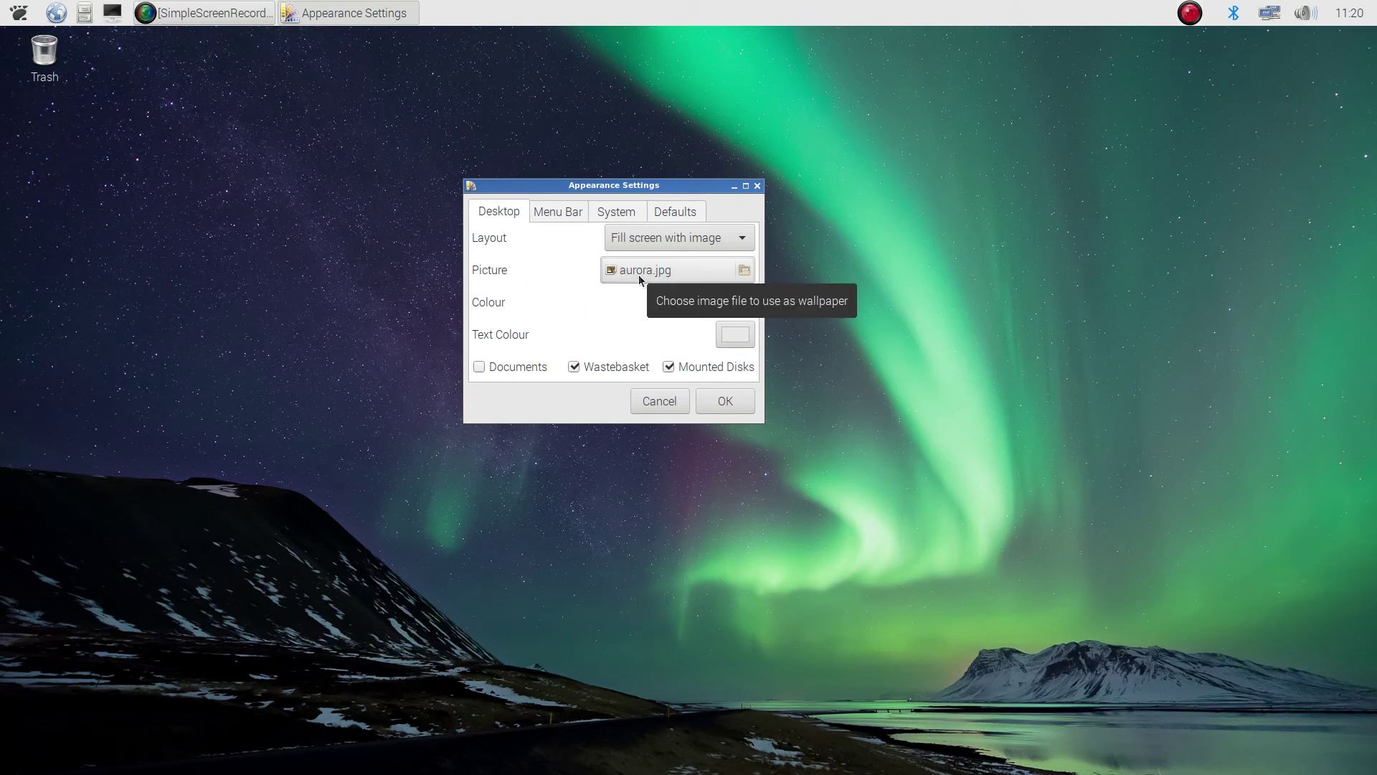
left_click(639, 274)
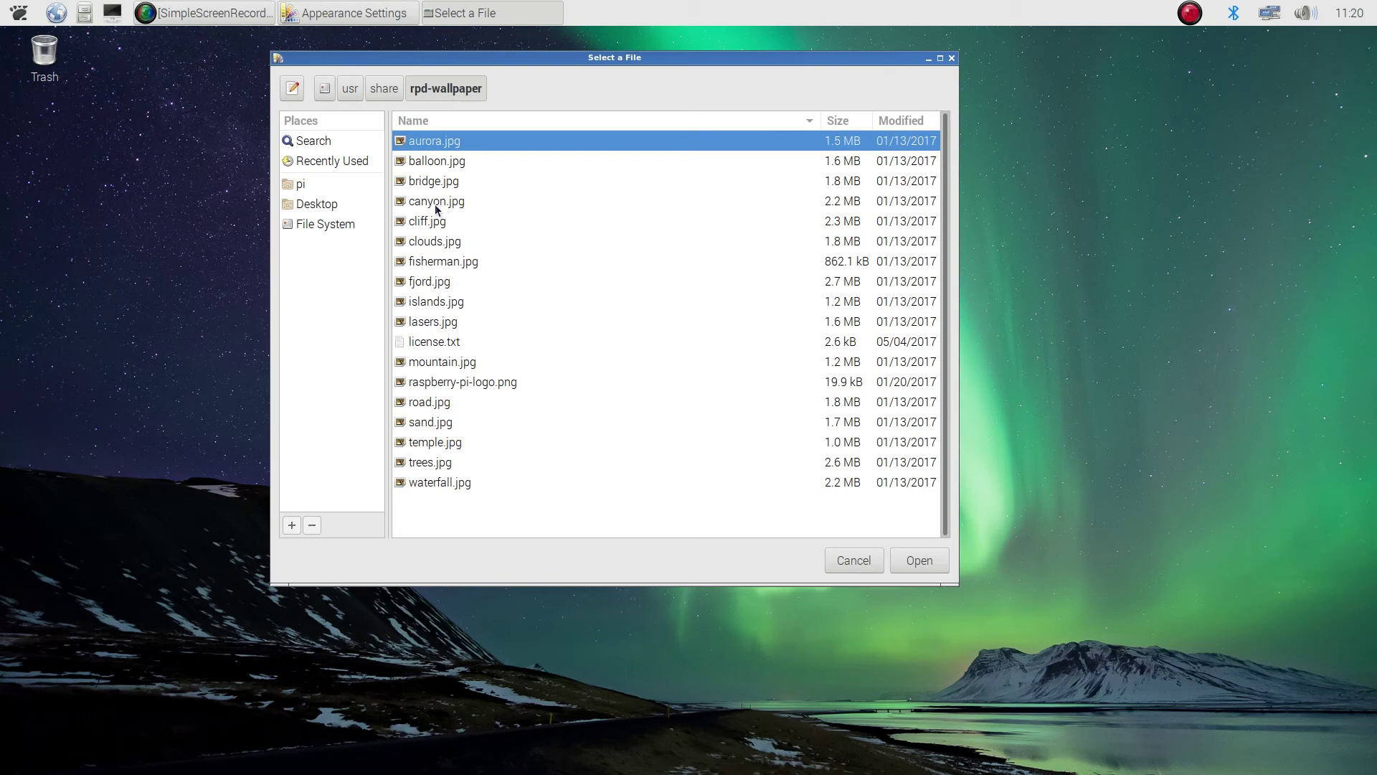
left_click(434, 243)
double_click(434, 244)
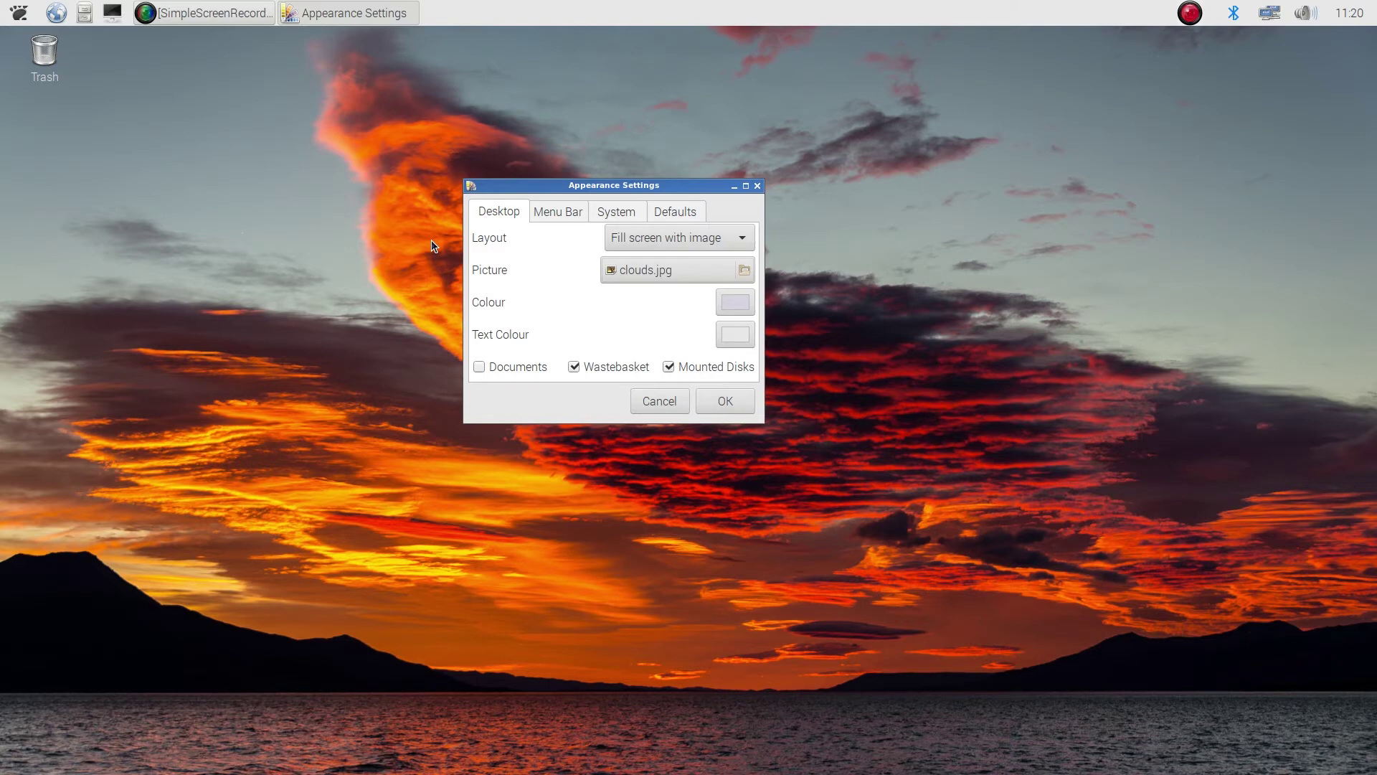
left_click(648, 269)
left_click(648, 269)
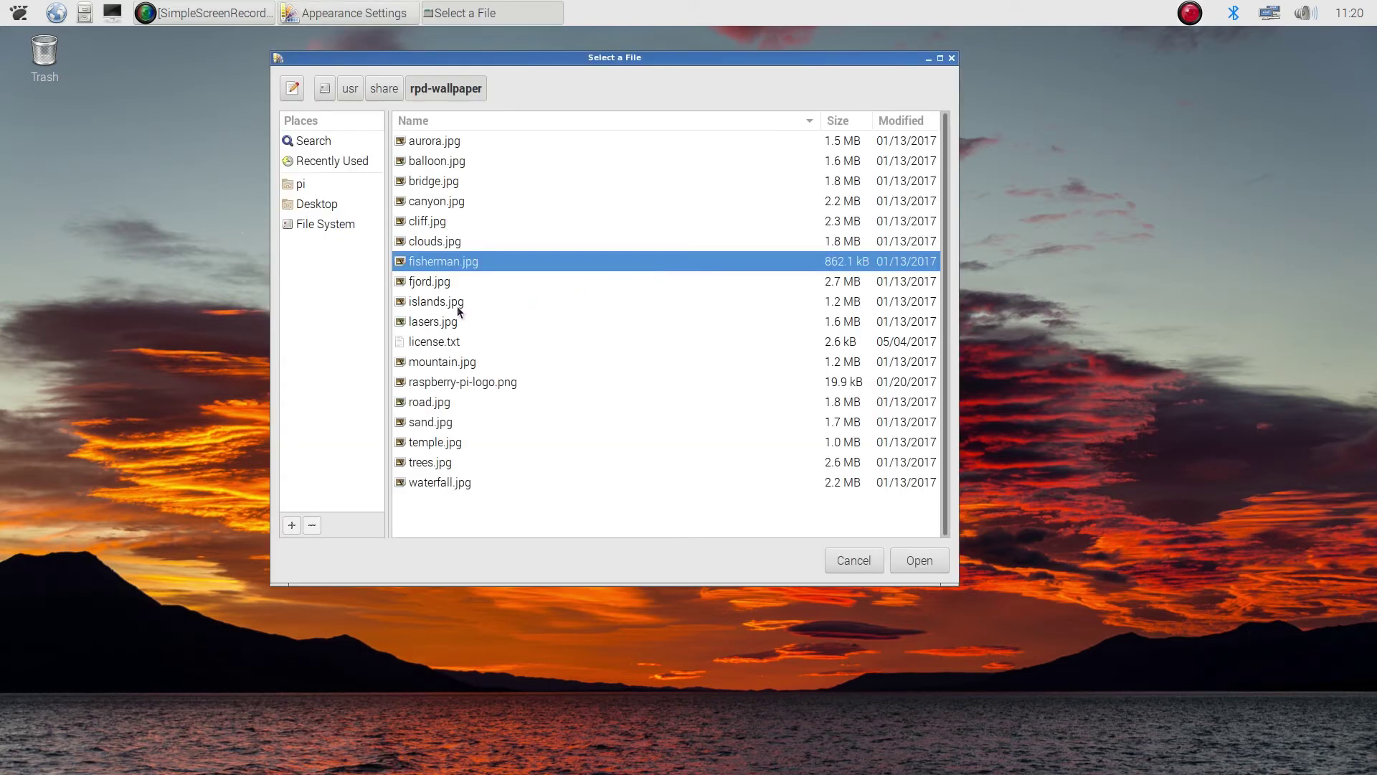
Step: Try raspberry-pi-logo.png, cliff.jpg and islands.jpg in turn as the desktop wallpaper
left_click(438, 386)
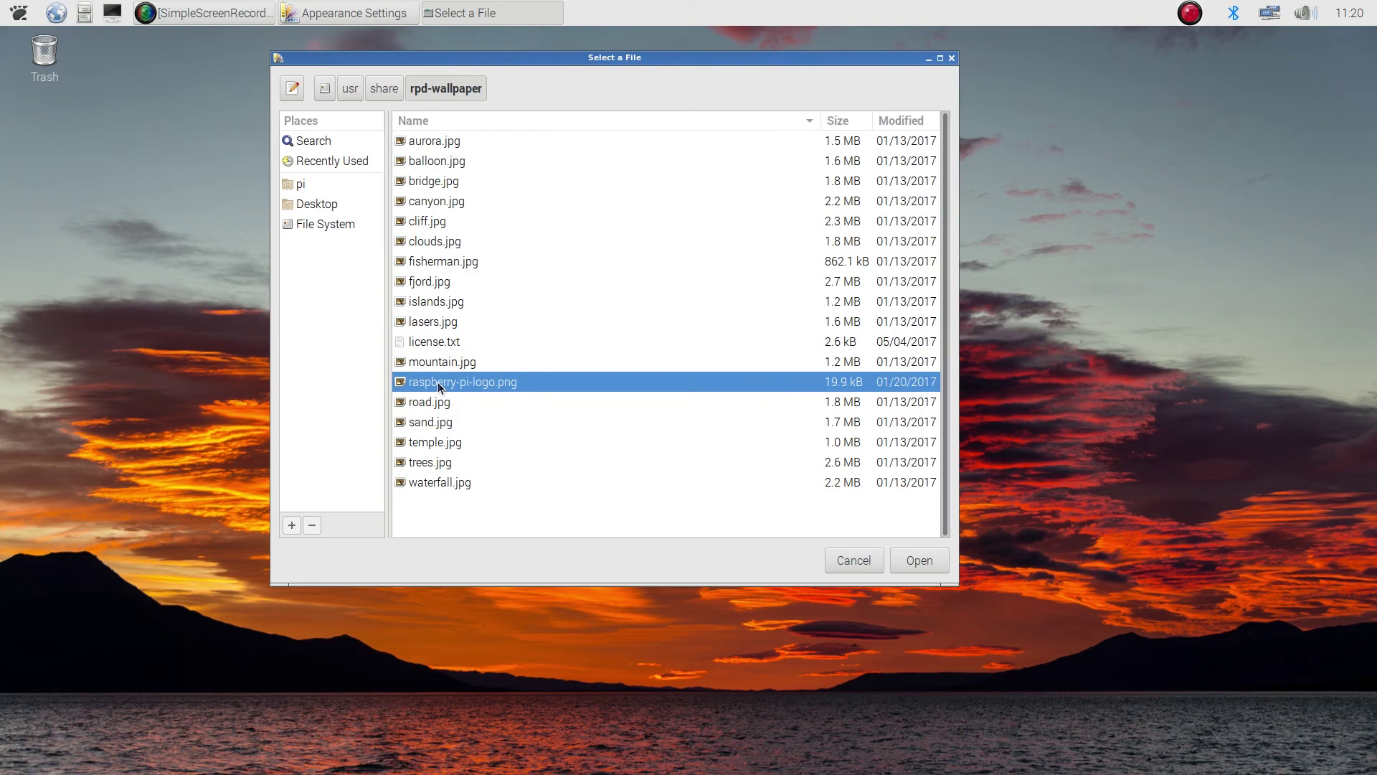
double_click(445, 380)
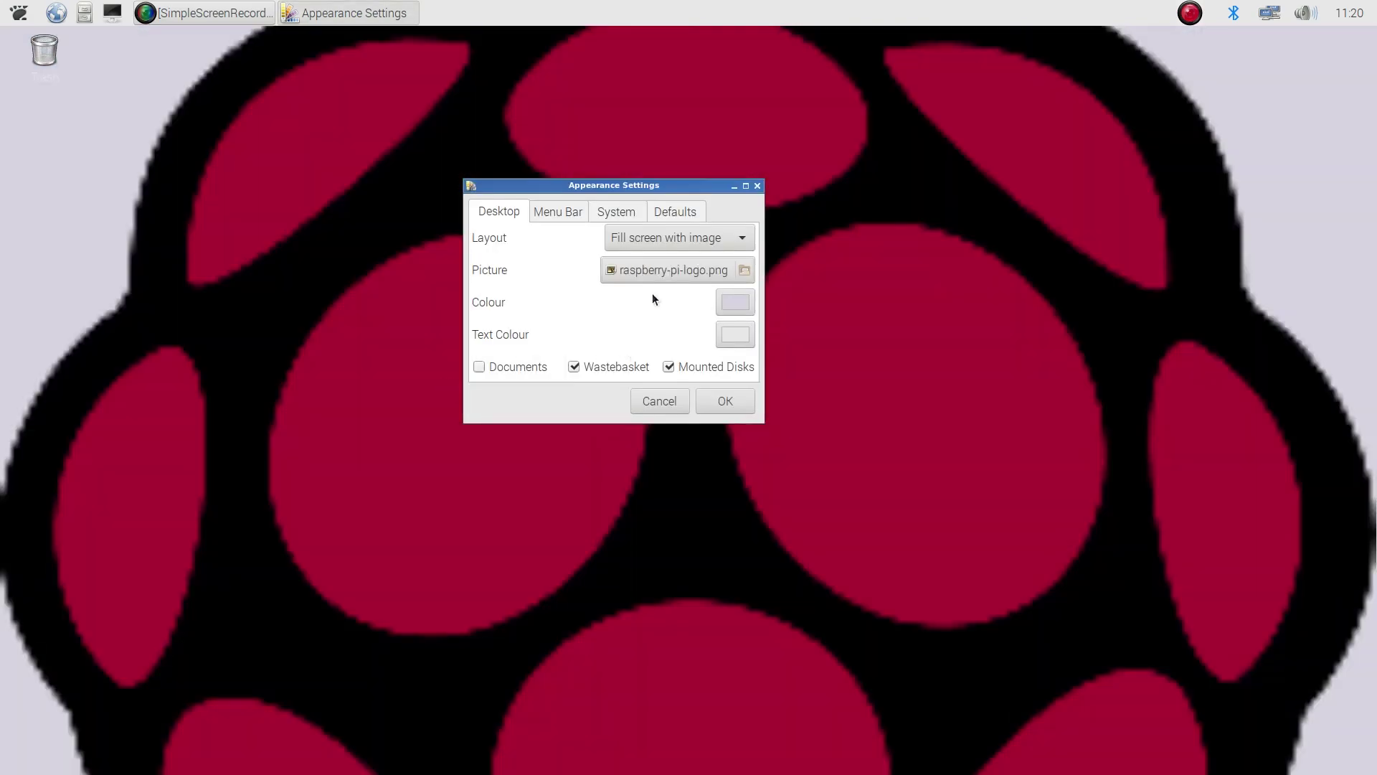
left_click(652, 272)
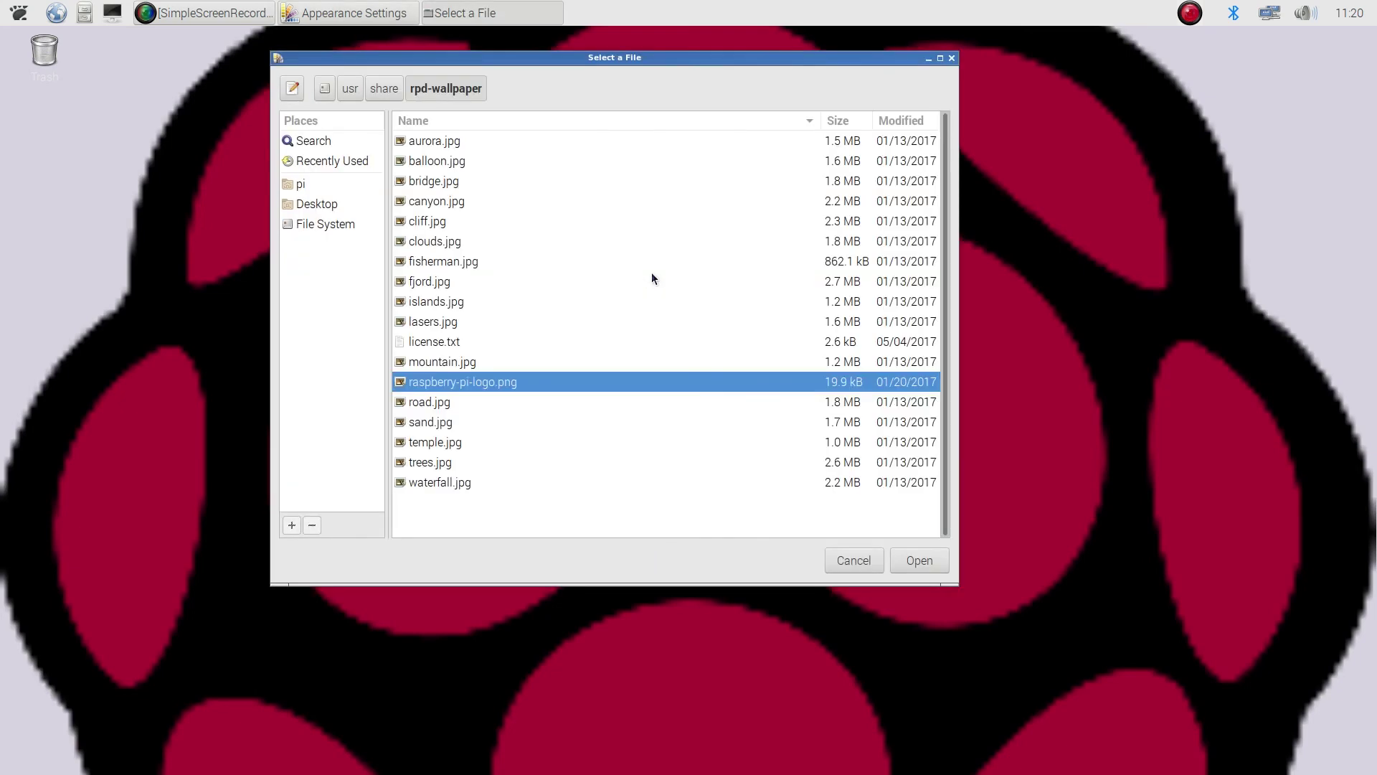
left_click(423, 222)
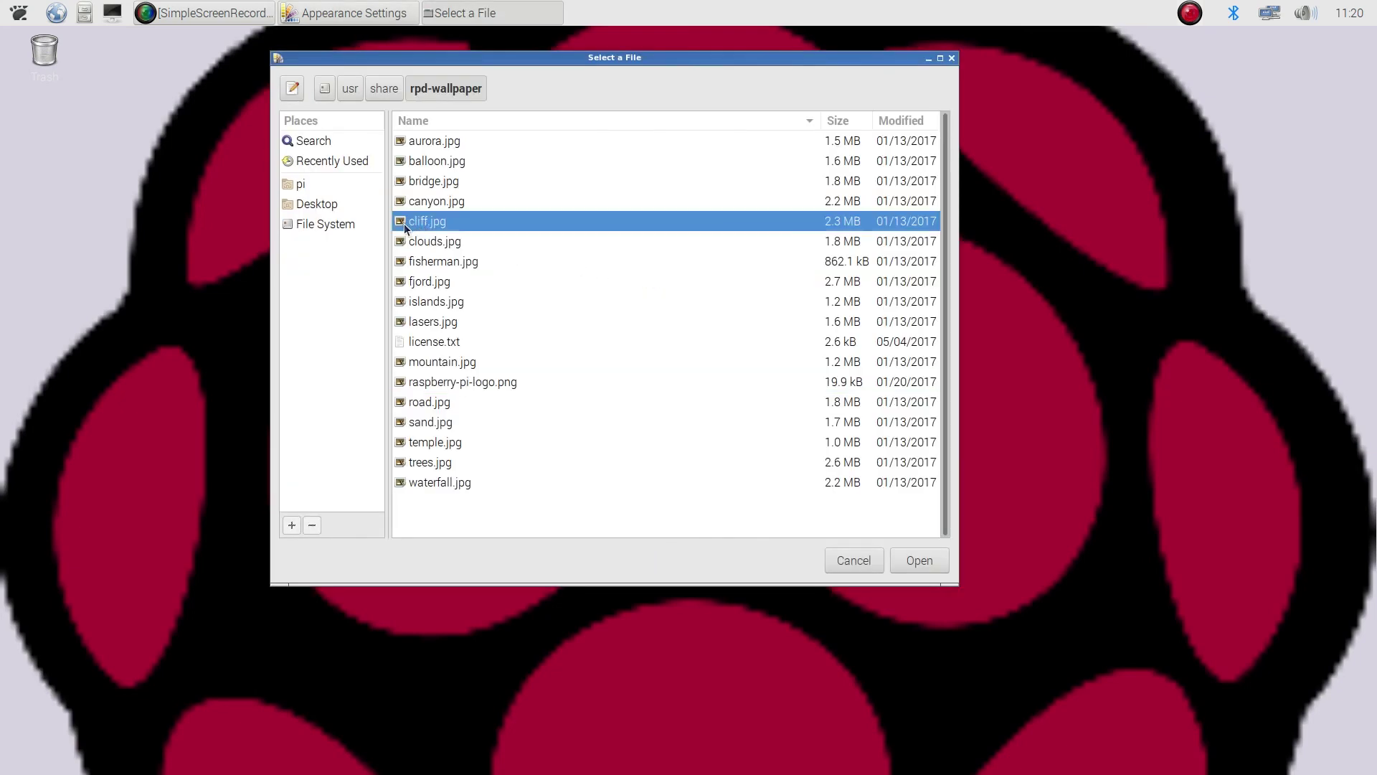
double_click(403, 222)
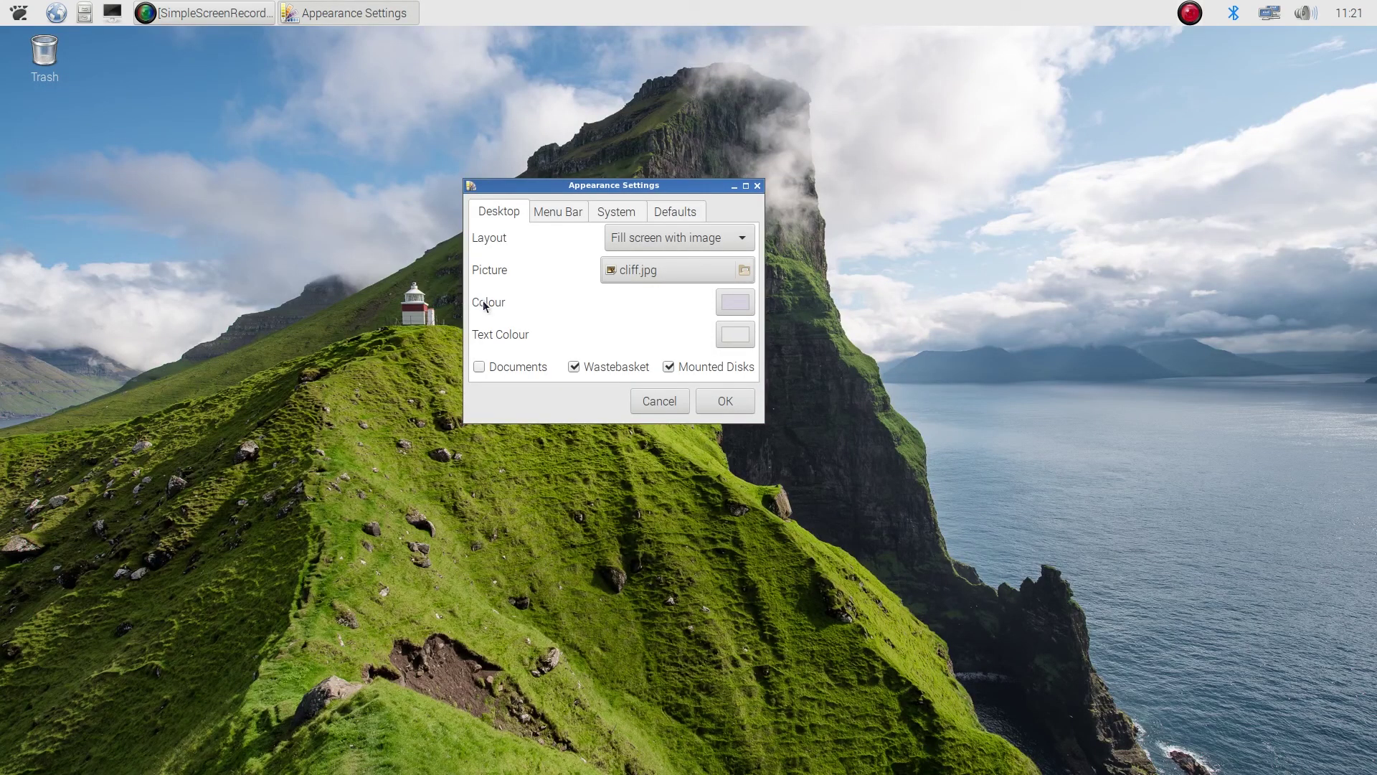
left_click(622, 272)
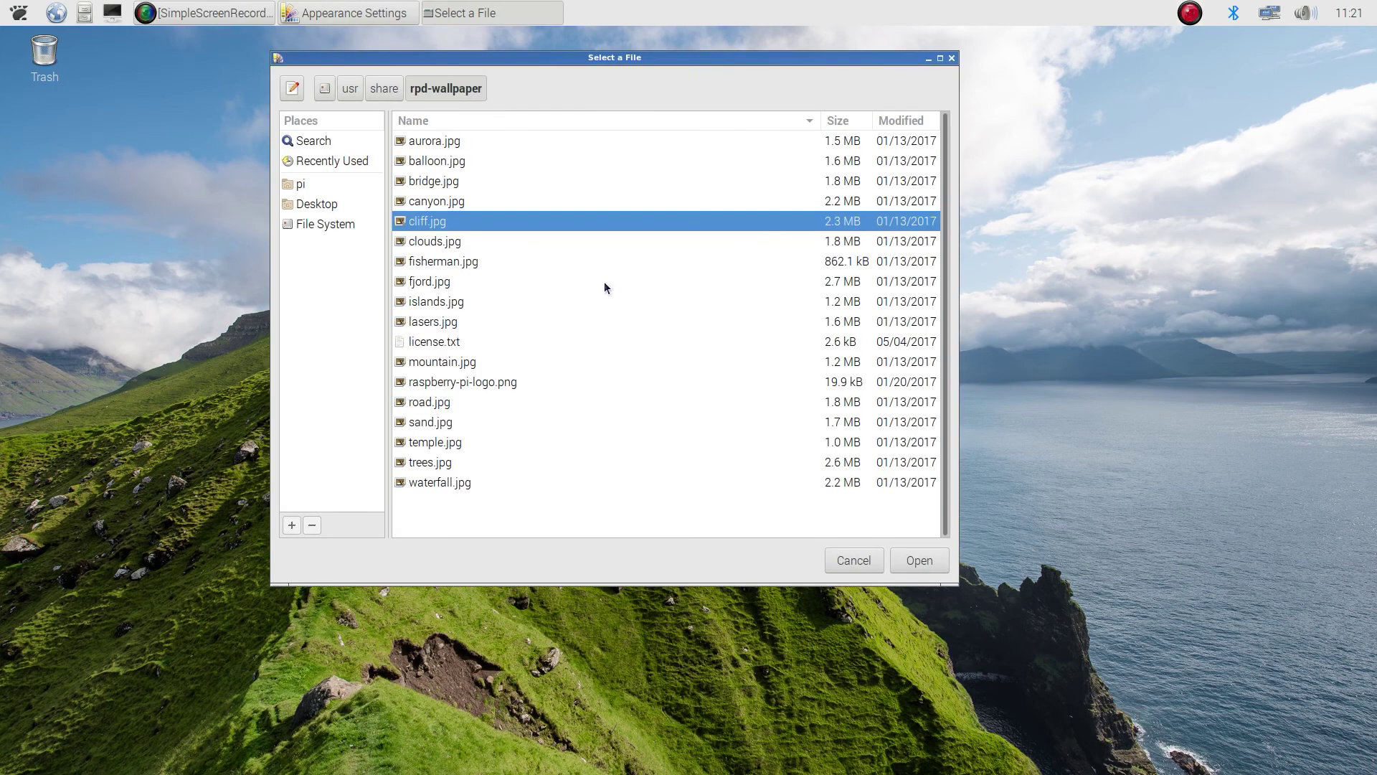
left_click(452, 302)
double_click(452, 302)
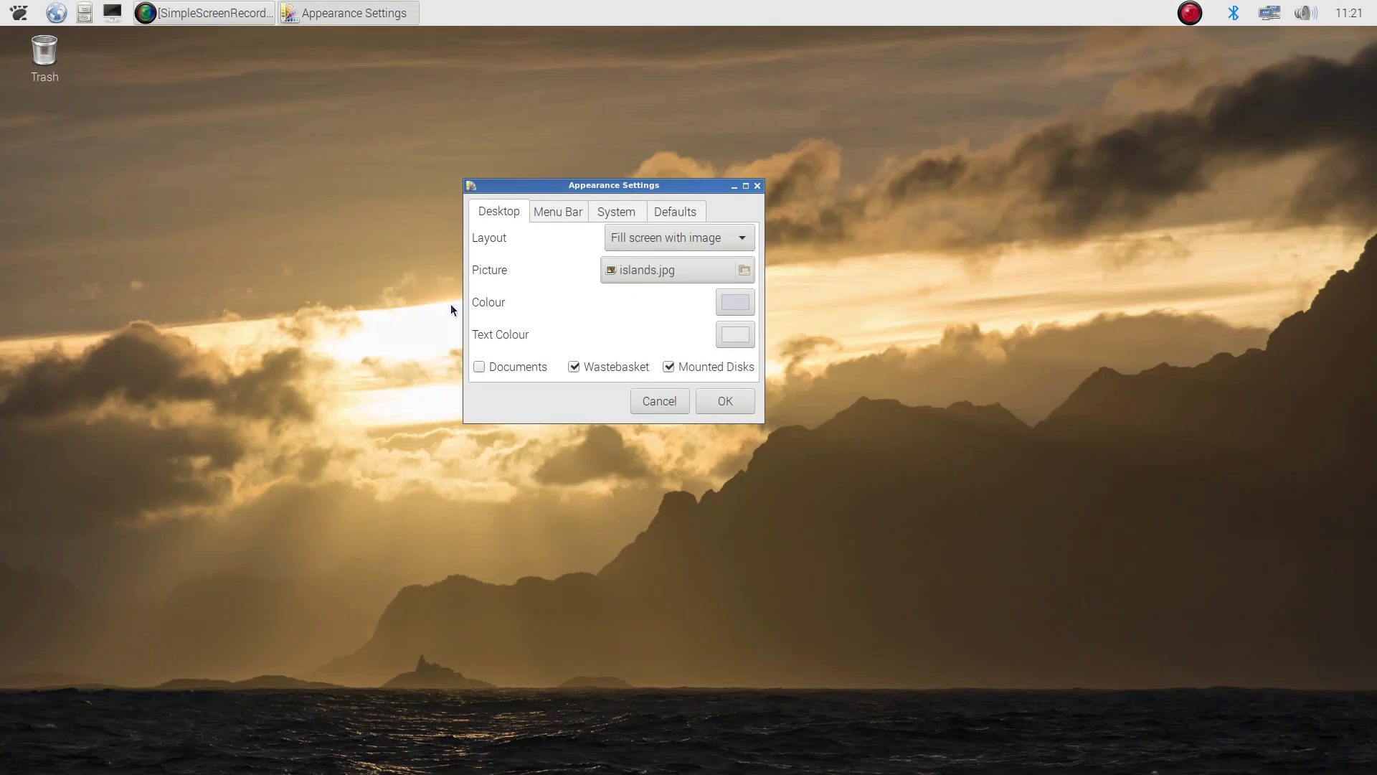
Step: Set bridge.jpg as the desktop wallpaper
left_click(626, 270)
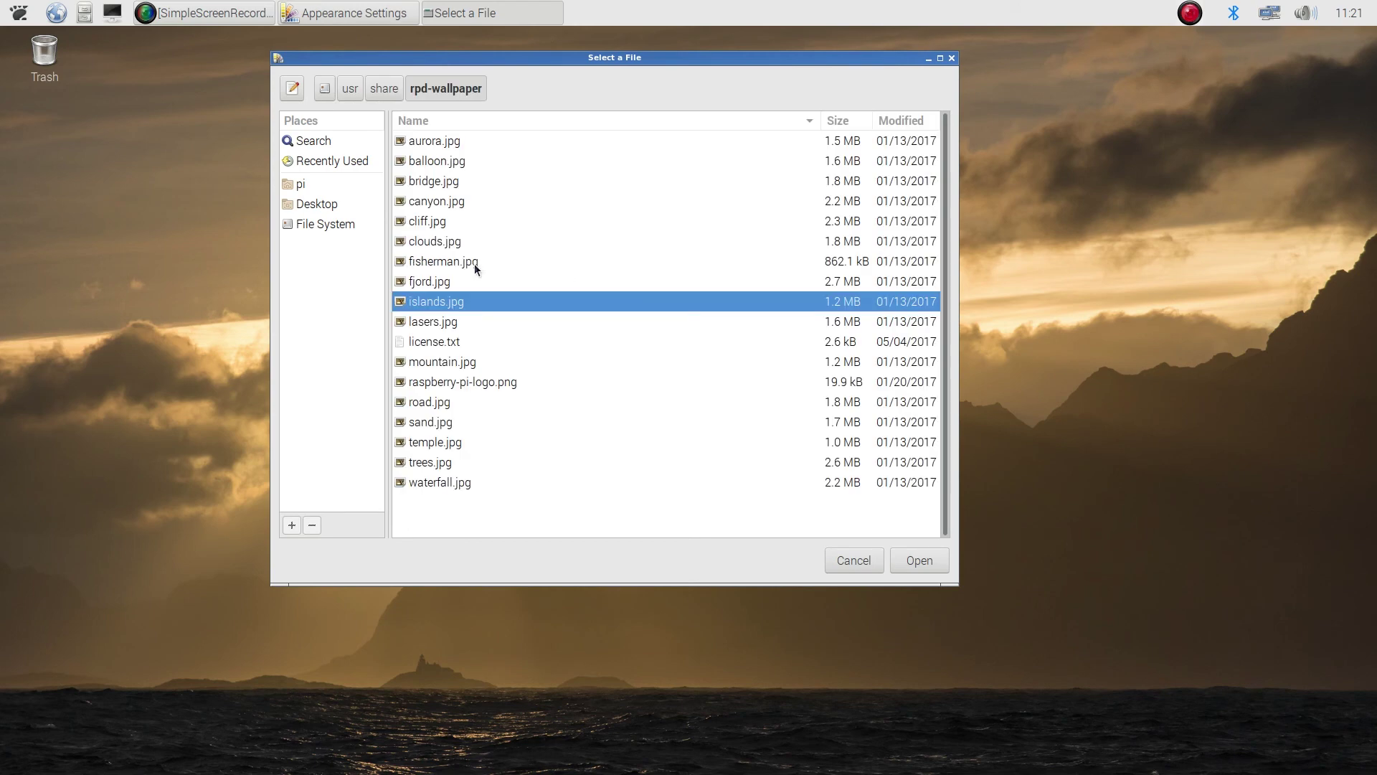
left_click(406, 186)
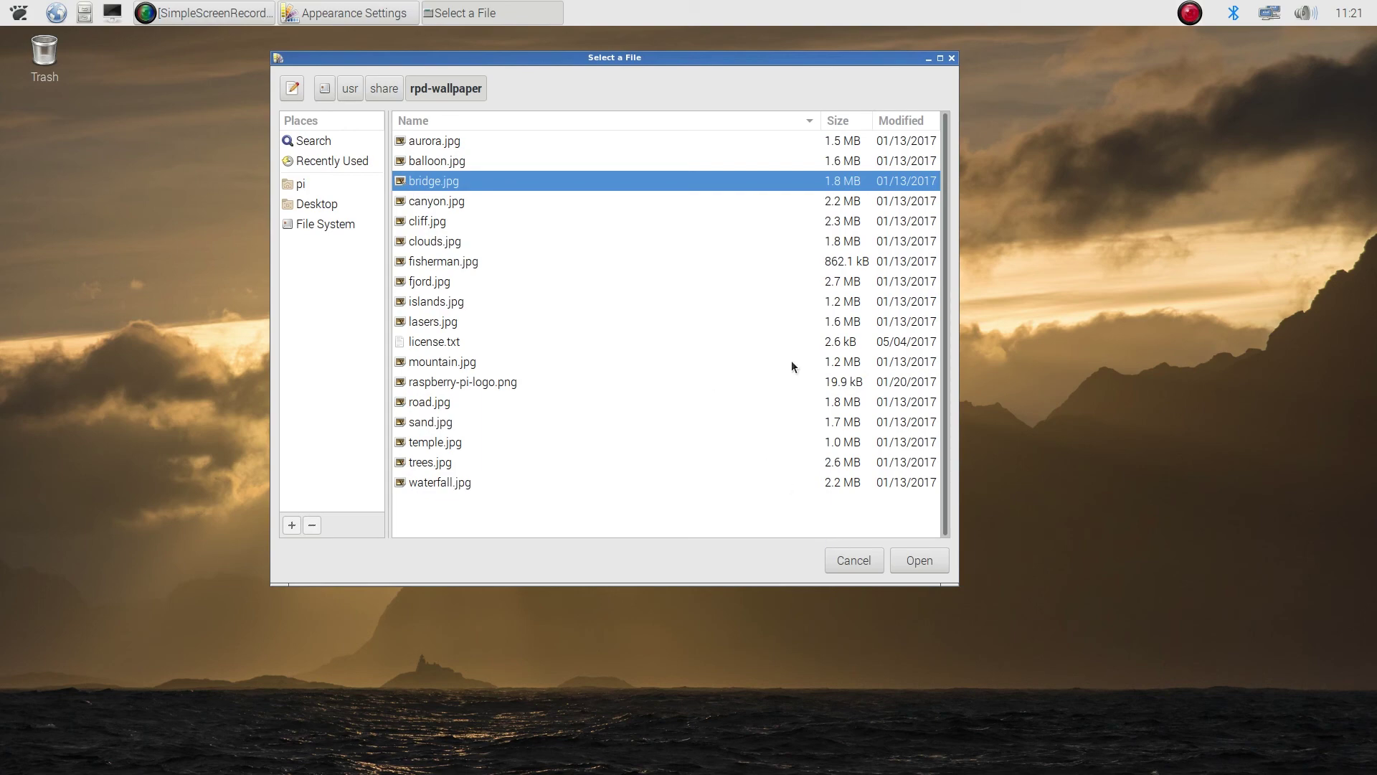
left_click(920, 561)
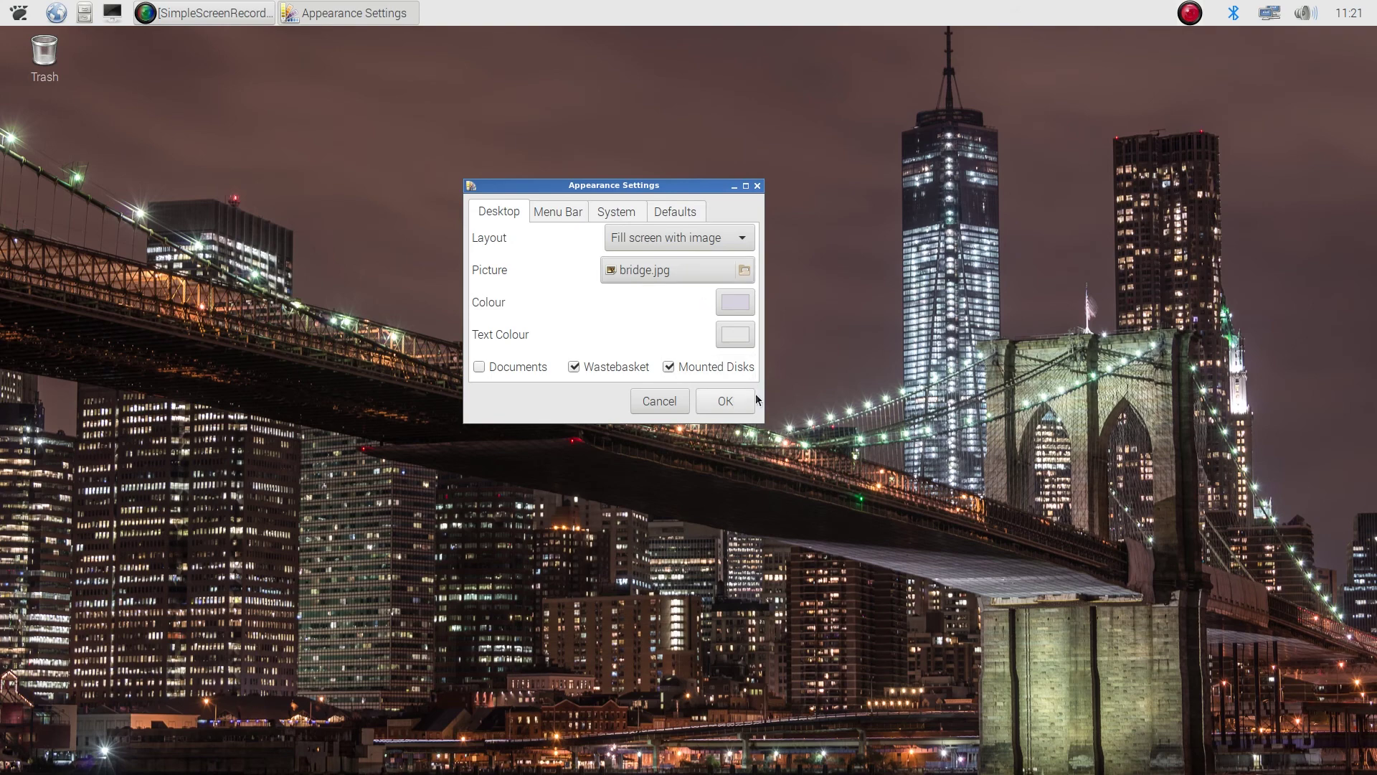
left_click(564, 220)
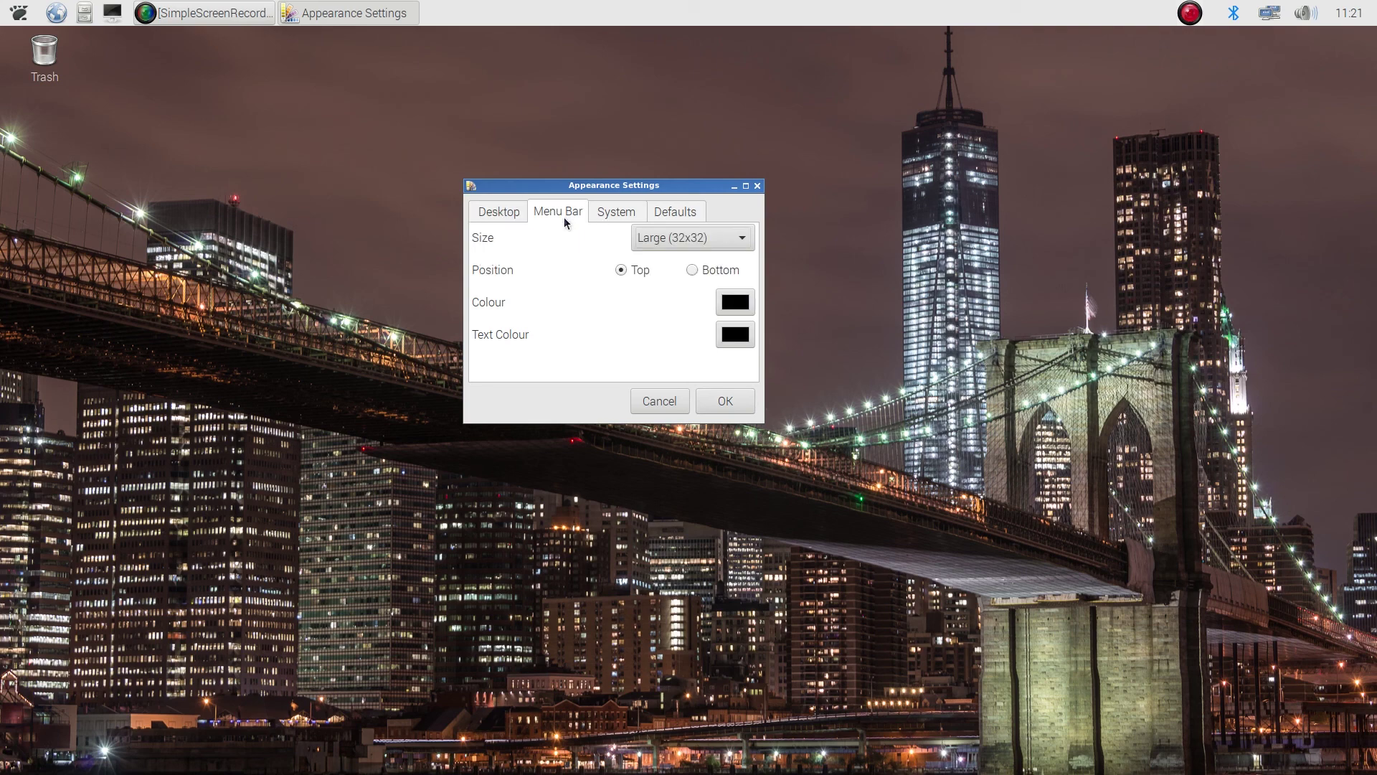
Step: Set the mouse cursor size to Medium on the System page and close settings with OK
left_click(617, 214)
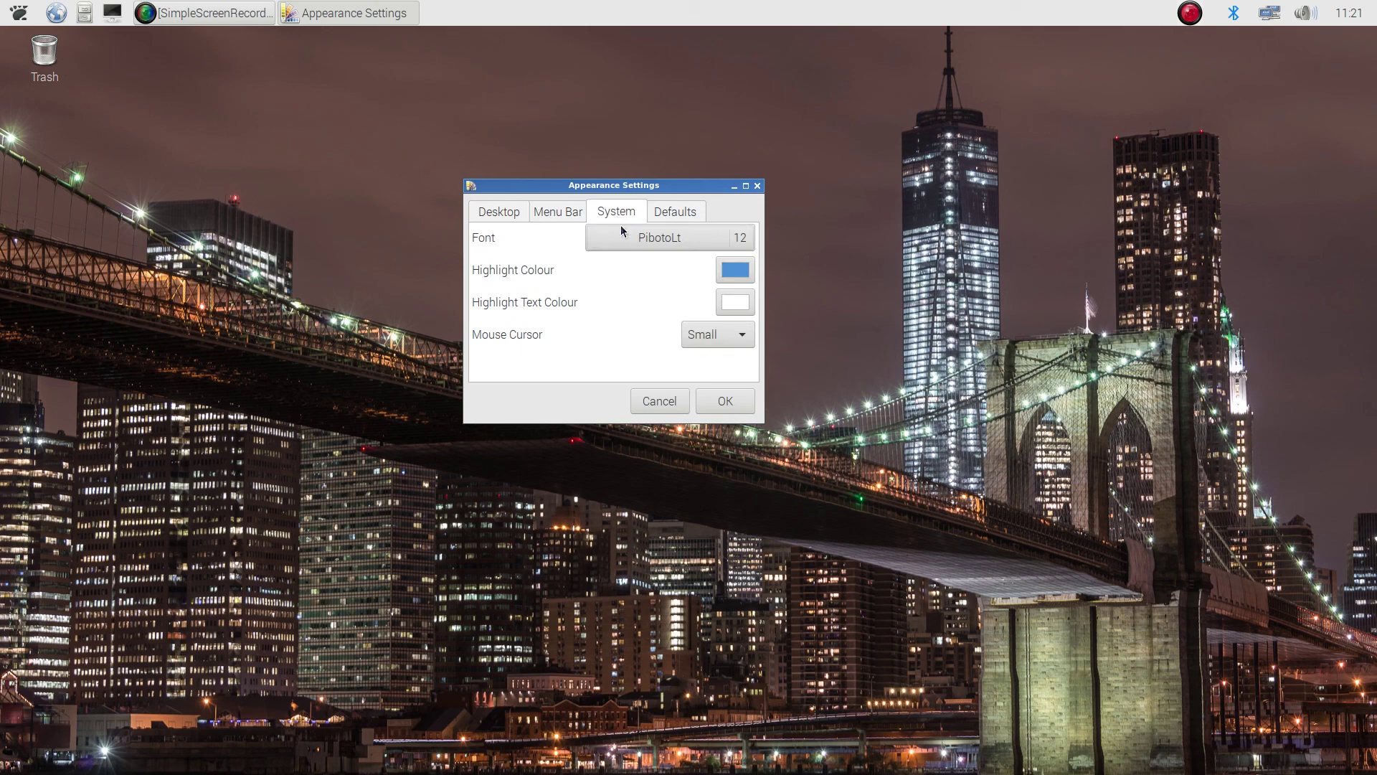
left_click(718, 333)
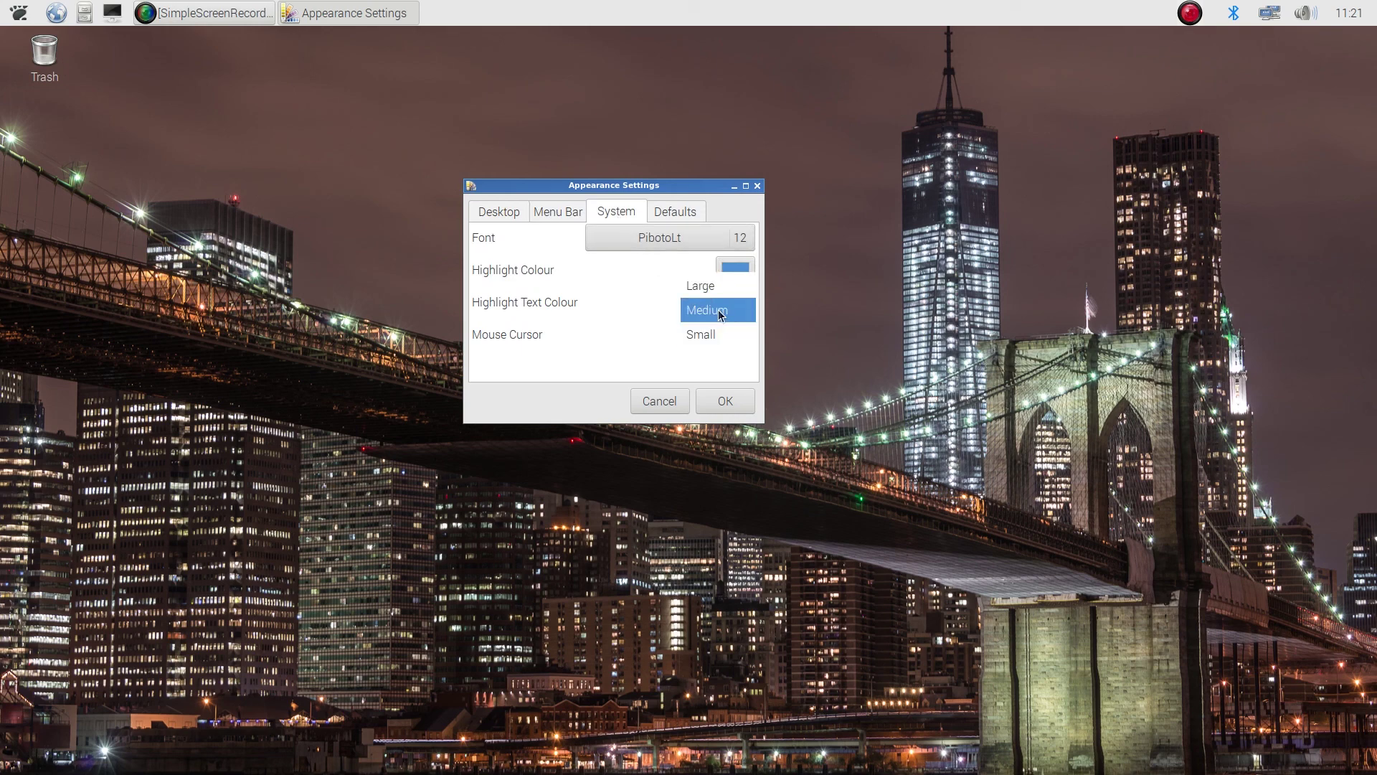
left_click(717, 310)
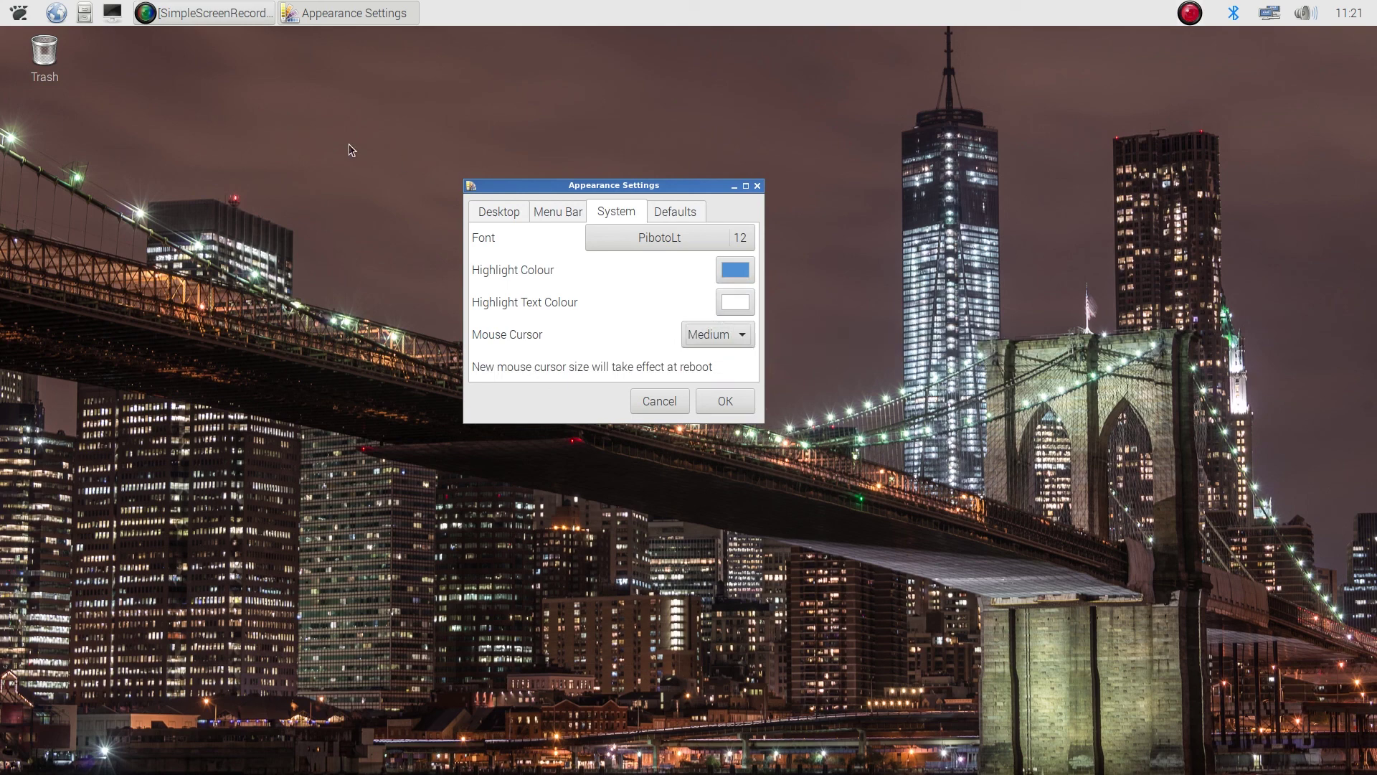
left_click(679, 215)
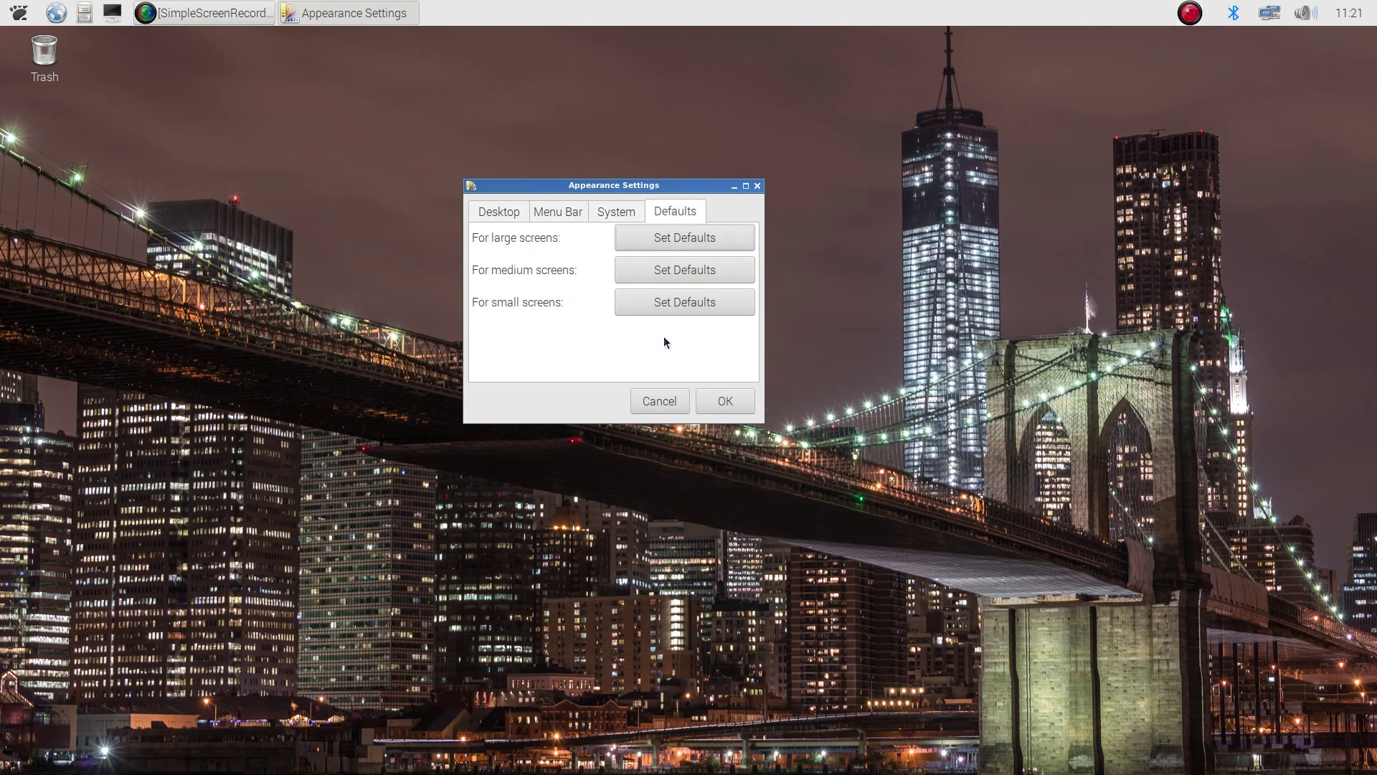
left_click(727, 401)
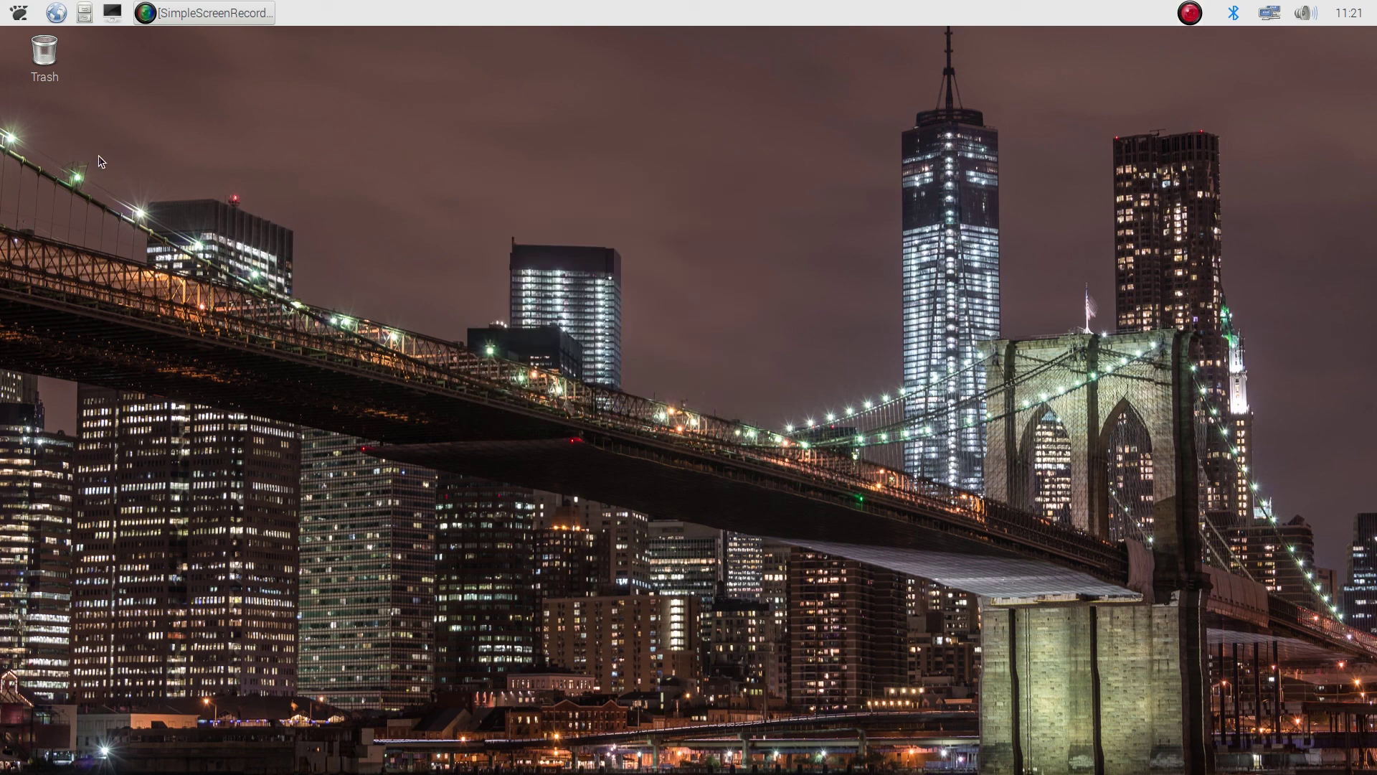
Step: Open the applications menu and bring up Accessories, listing Calculator, File Manager and Terminal
left_click(16, 14)
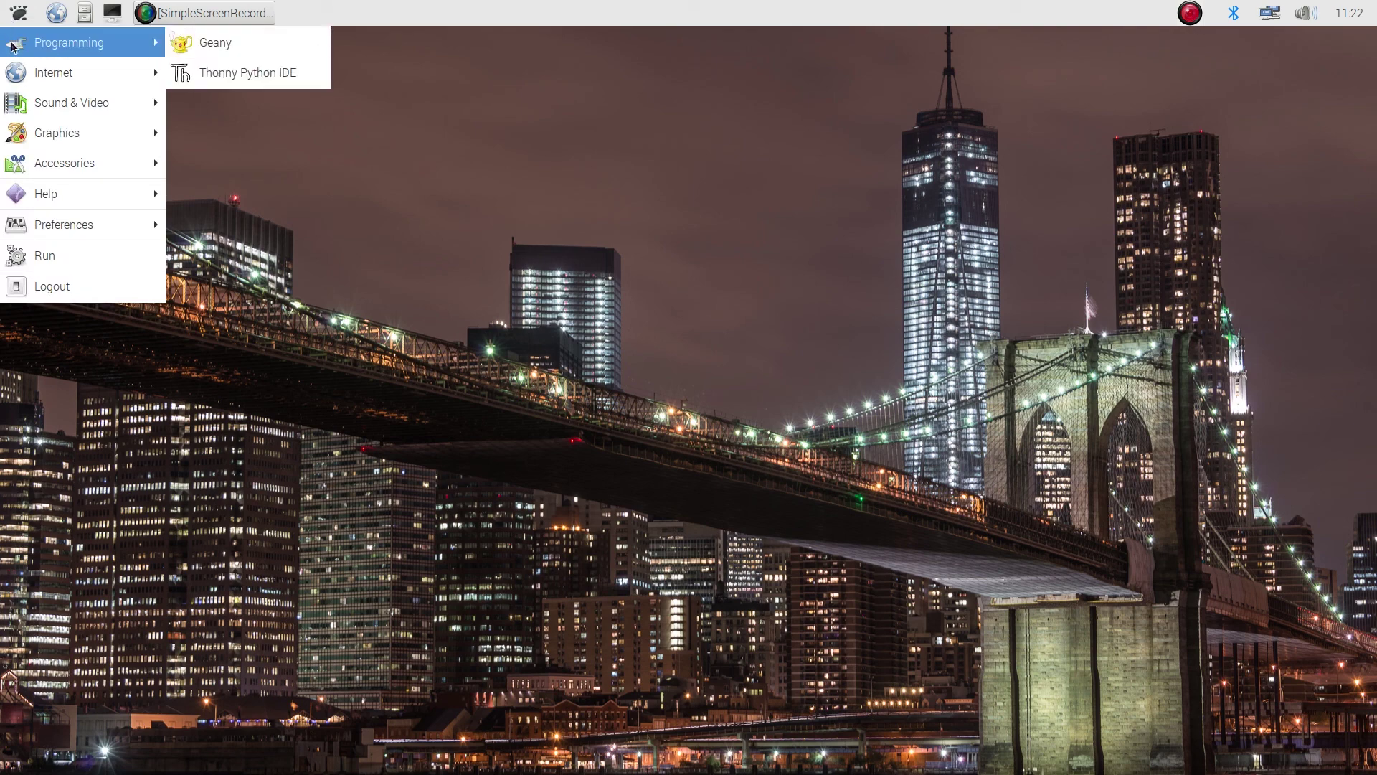
mouse_move(19, 79)
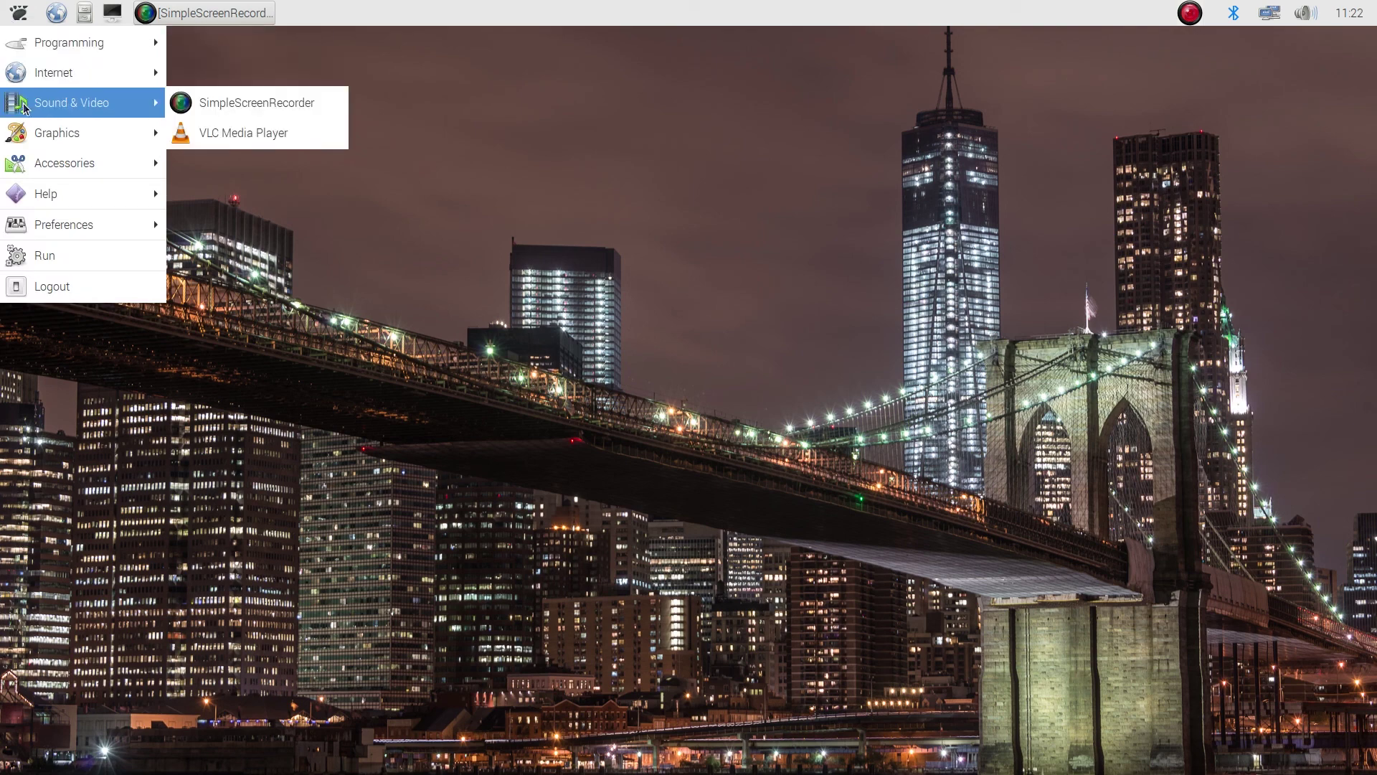
mouse_move(26, 129)
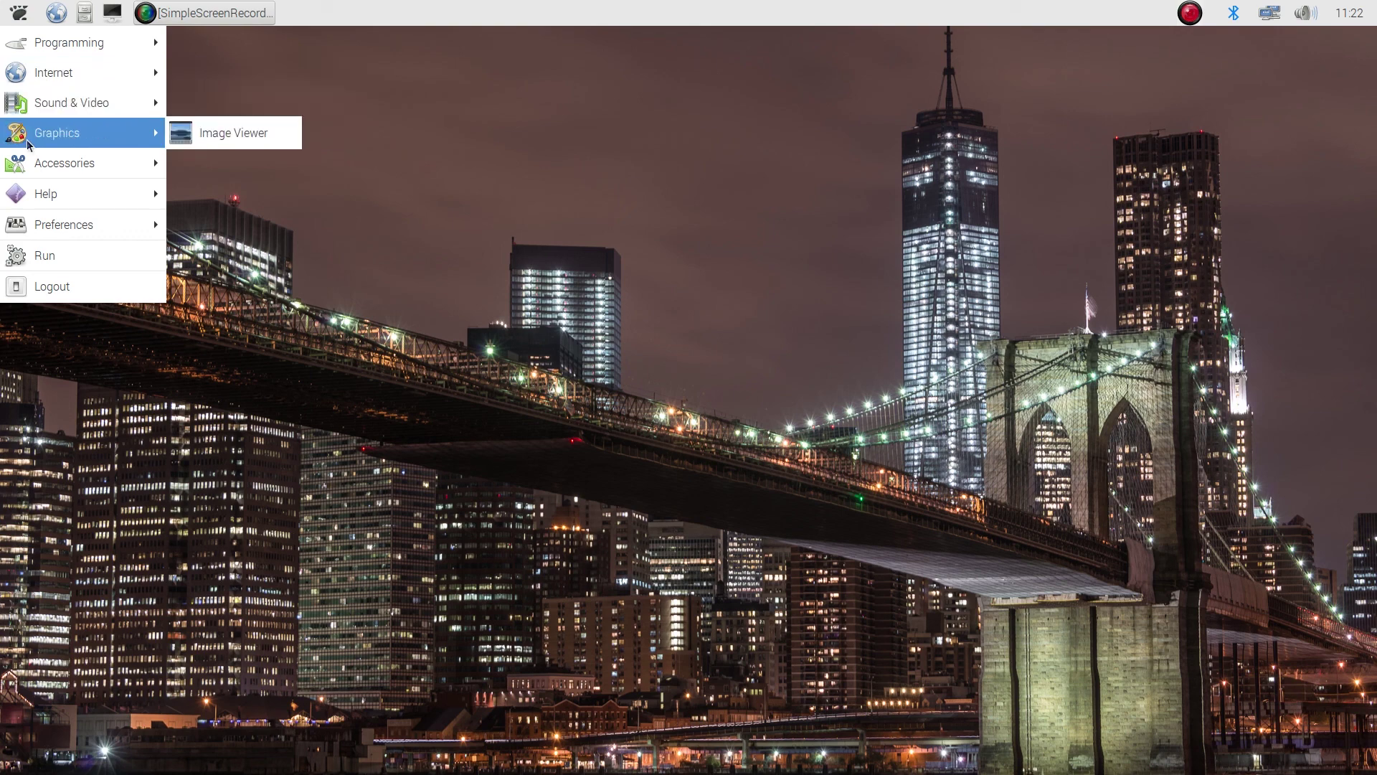
mouse_move(33, 166)
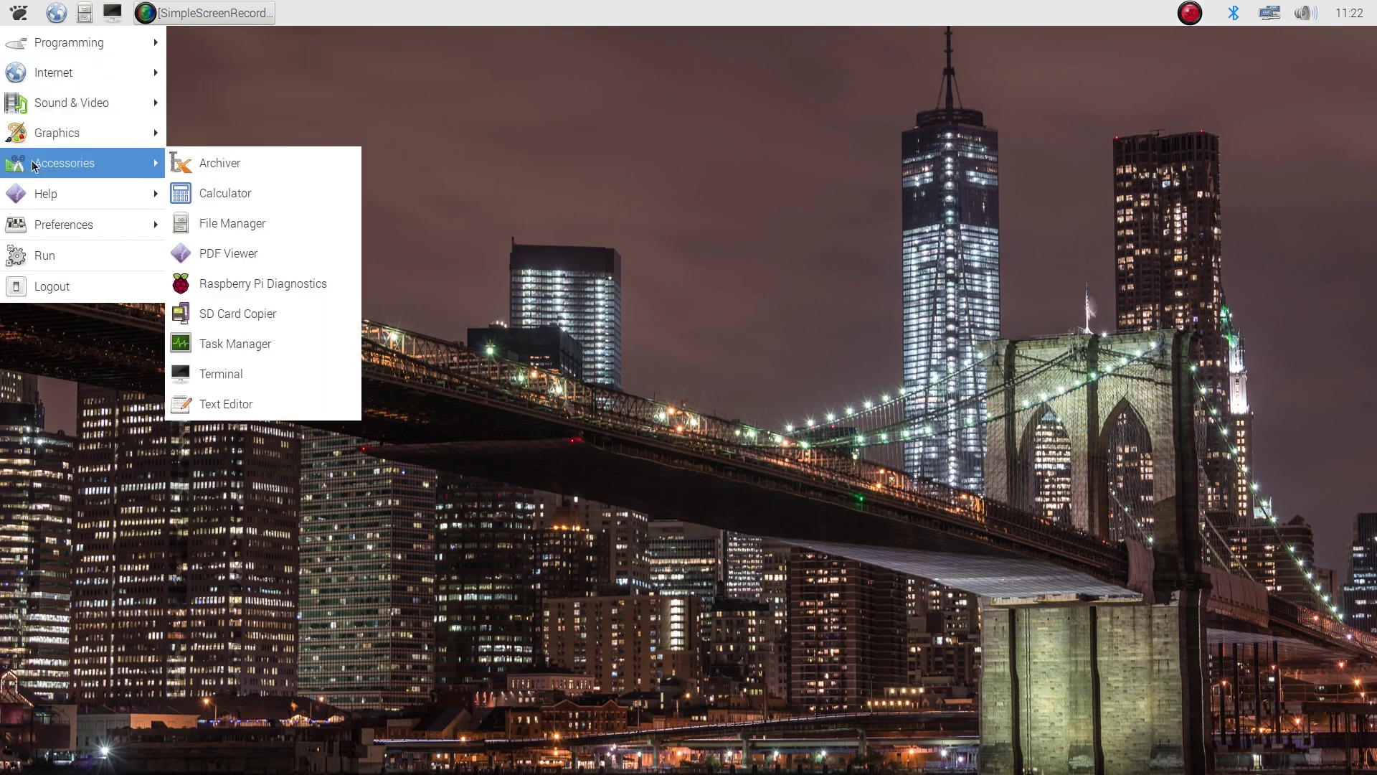